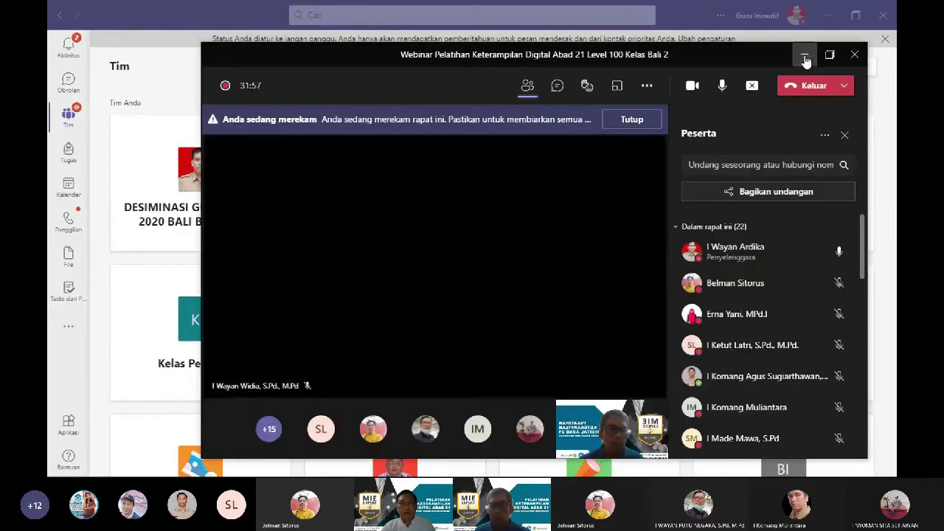
Minimise the meeting window and open the MSFT LEVEL 100 BALI 2 team.
{"action": "left_click", "coordinate": [804, 54]}
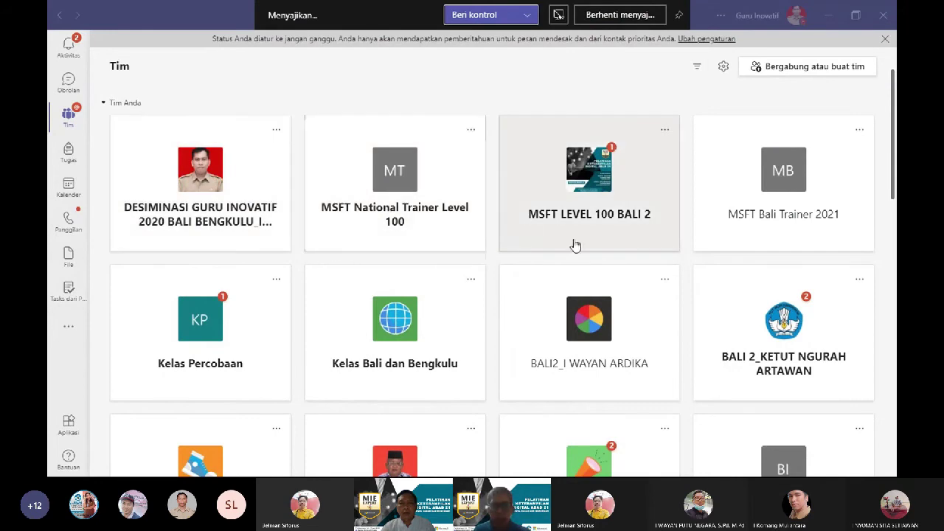
{"action": "left_click", "coordinate": [589, 192]}
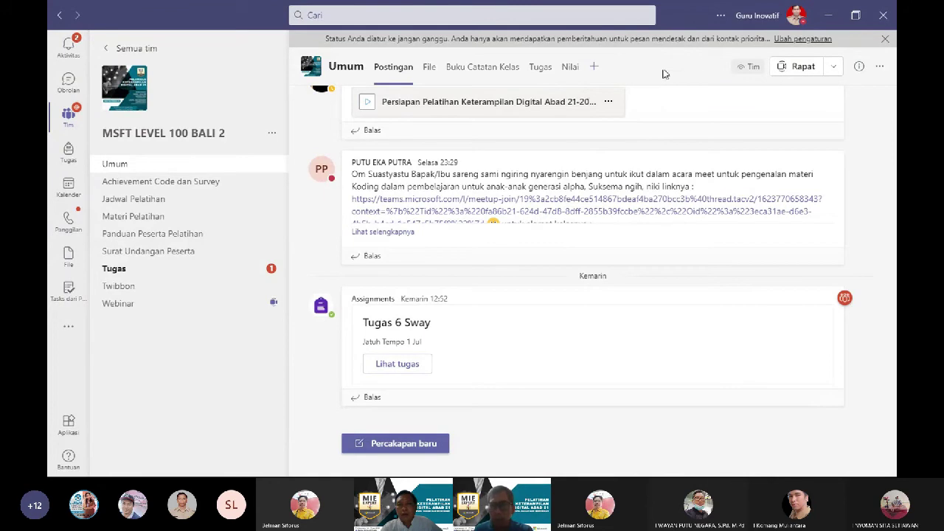
View the general settings down to the application and keyboard language options, and close the settings.
{"action": "left_click", "coordinate": [721, 16]}
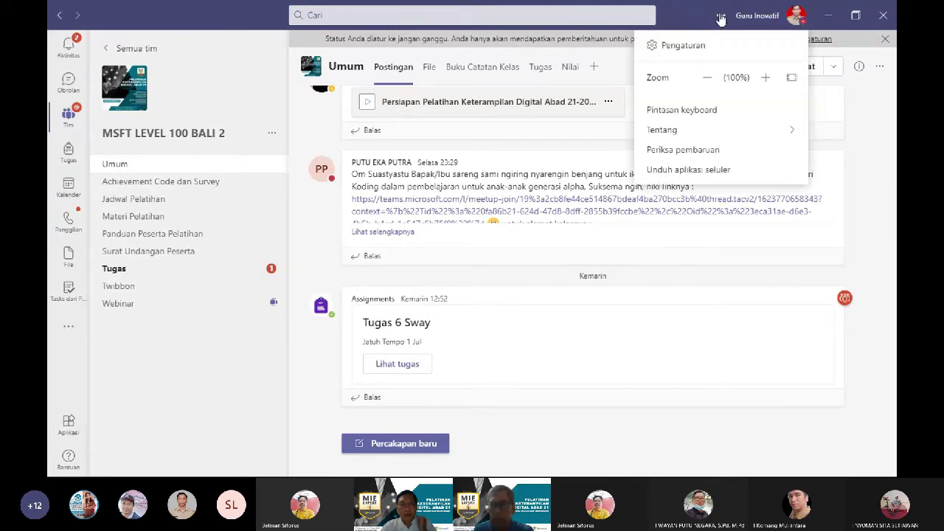
{"action": "left_click", "coordinate": [682, 46]}
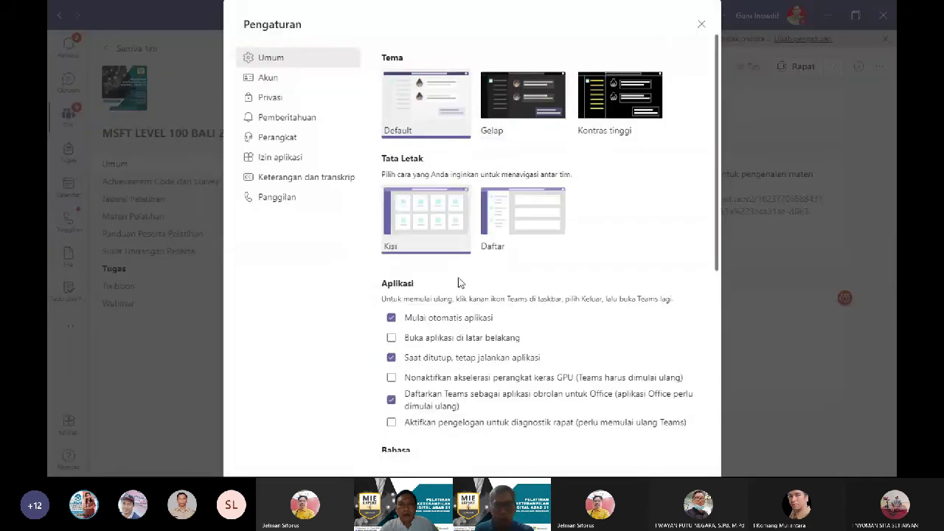
{"action": "left_click_drag", "start_coordinate": [716, 152], "coordinate": [508, 289]}
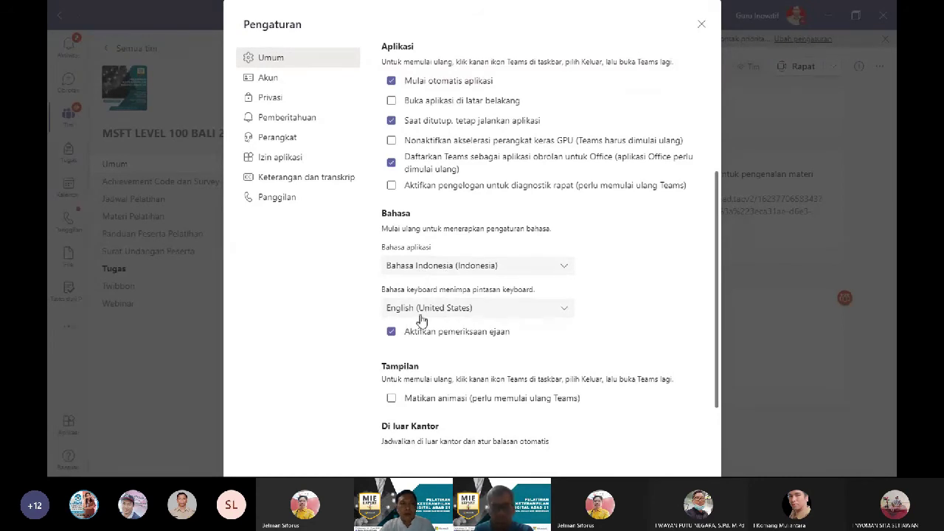
{"action": "left_click", "coordinate": [701, 28]}
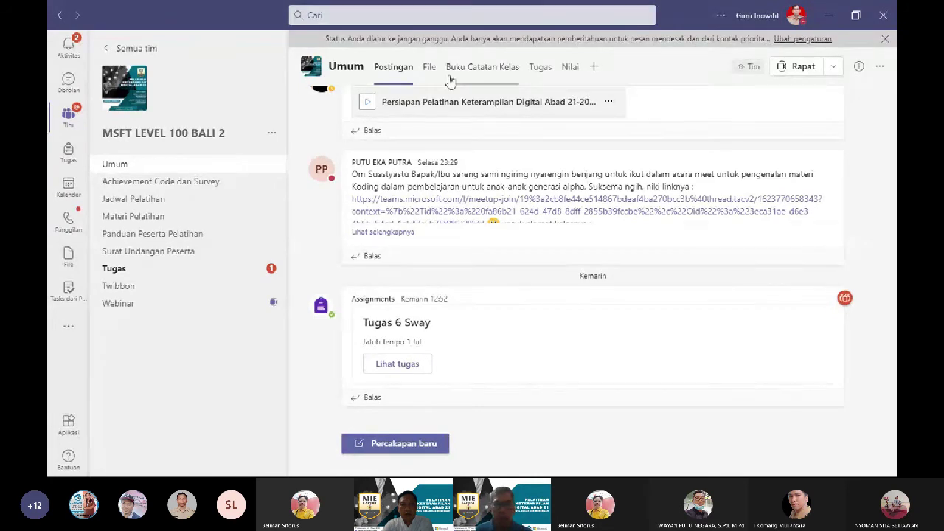
Open the team's class notebook, expand one student's notebook in the section list, and view the student's Tugas 5 section.
{"action": "left_click", "coordinate": [482, 74]}
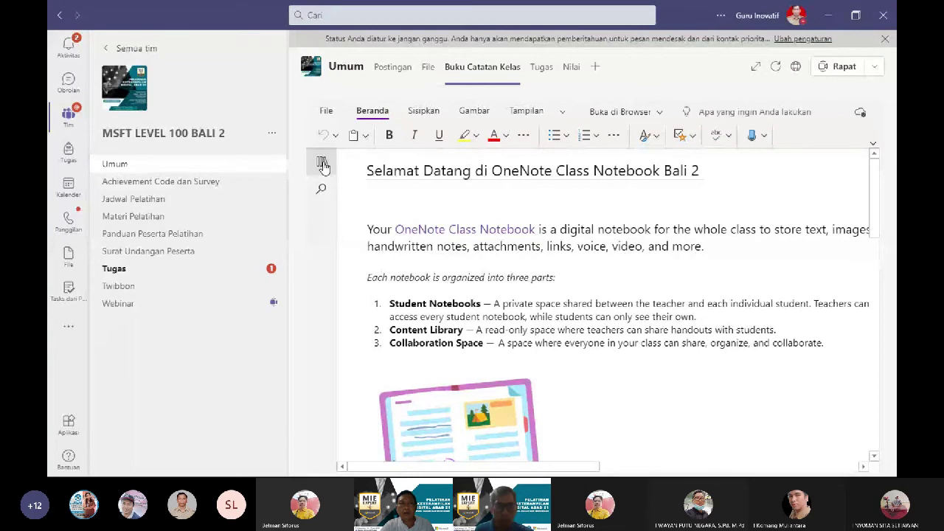
{"action": "left_click", "coordinate": [322, 164]}
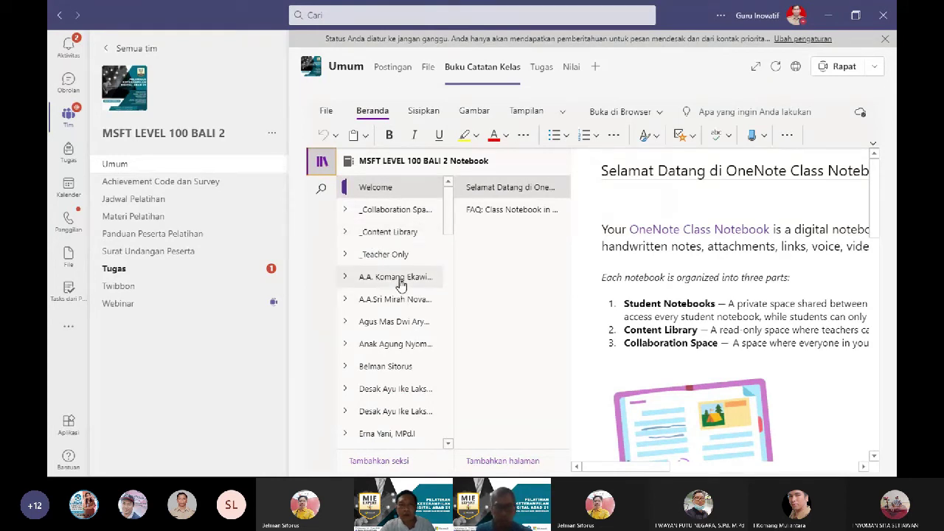
{"action": "left_click_drag", "start_coordinate": [449, 231], "coordinate": [449, 345]}
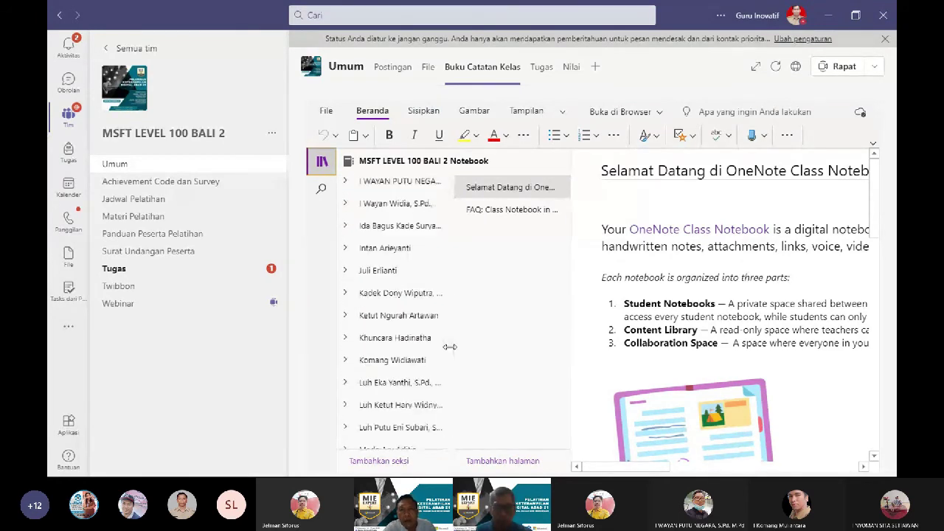
{"action": "left_click", "coordinate": [385, 272]}
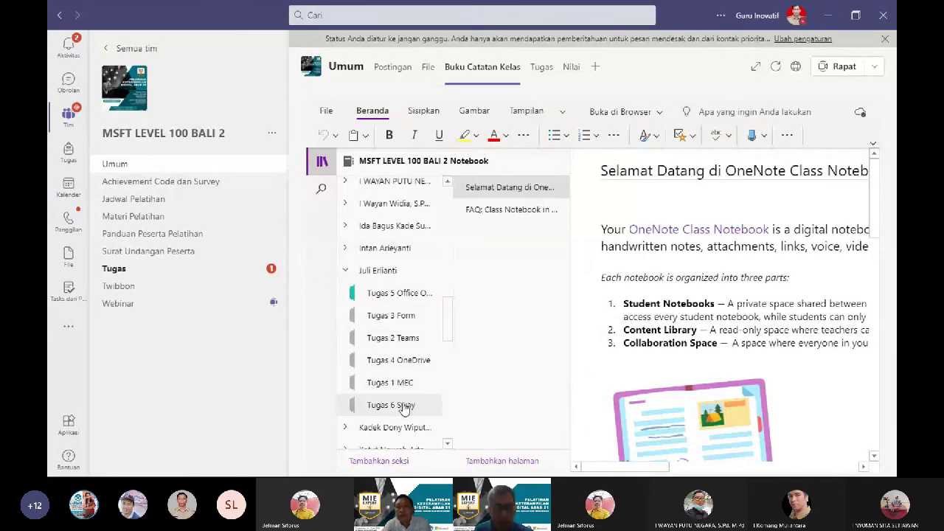
{"action": "left_click", "coordinate": [396, 295]}
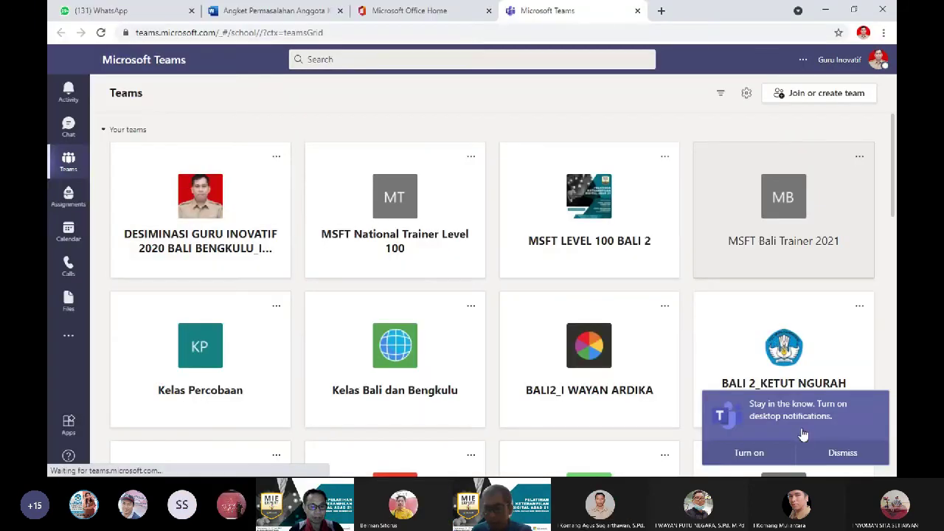
Dismiss the desktop notification offer and create a class team named Kelas Notebook.
{"action": "left_click", "coordinate": [854, 453]}
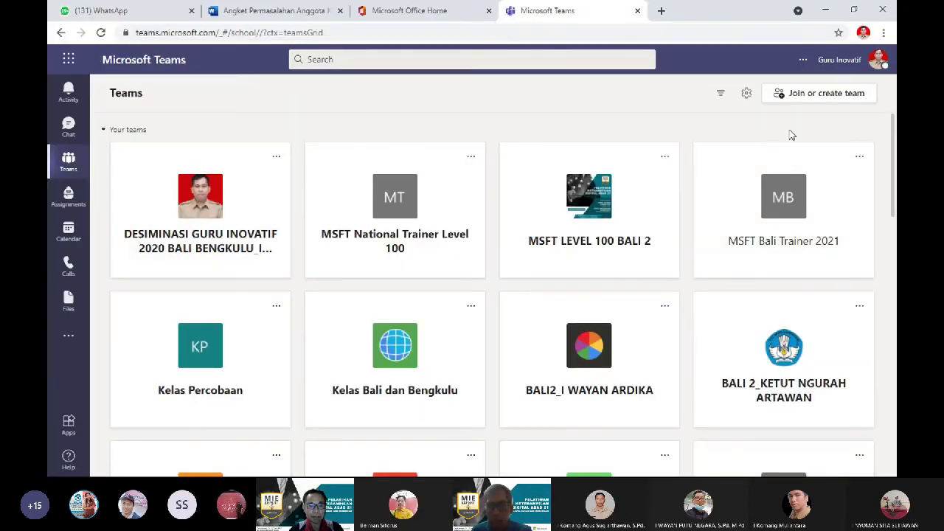
{"action": "left_click", "coordinate": [812, 94]}
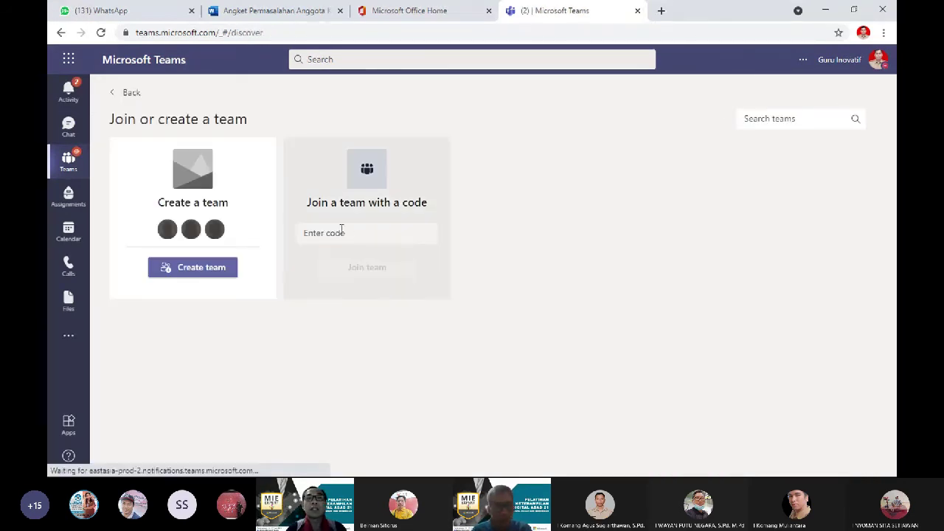
{"action": "left_click", "coordinate": [197, 270]}
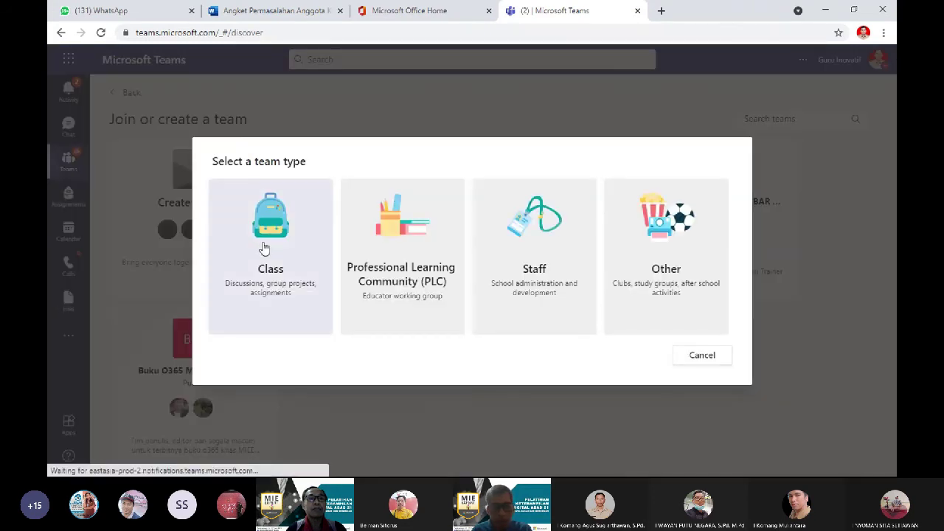
{"action": "left_click", "coordinate": [264, 248]}
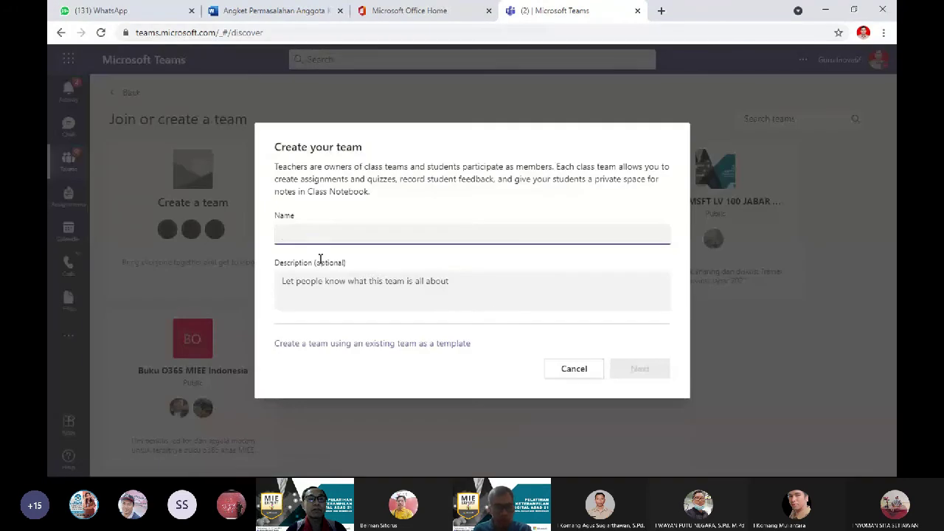
{"action": "type", "text": "Kelas Notebook"}
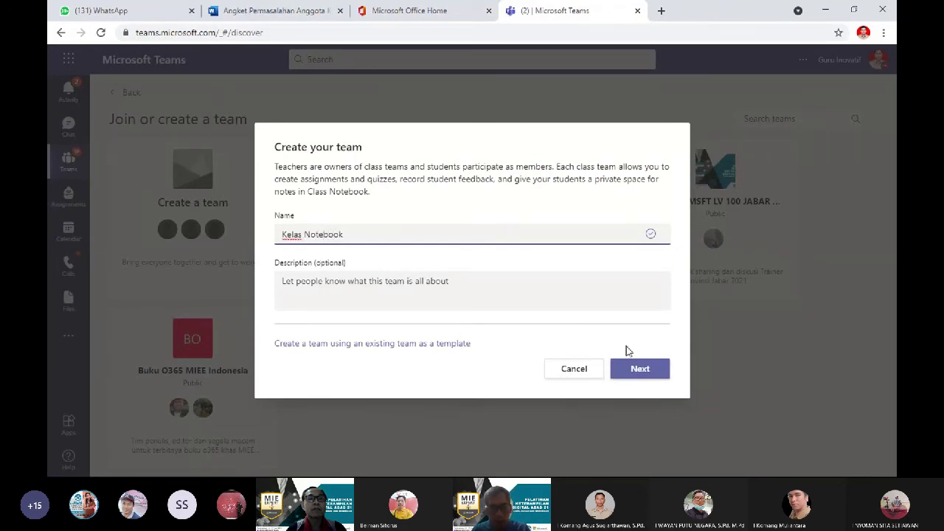
{"action": "left_click", "coordinate": [640, 368]}
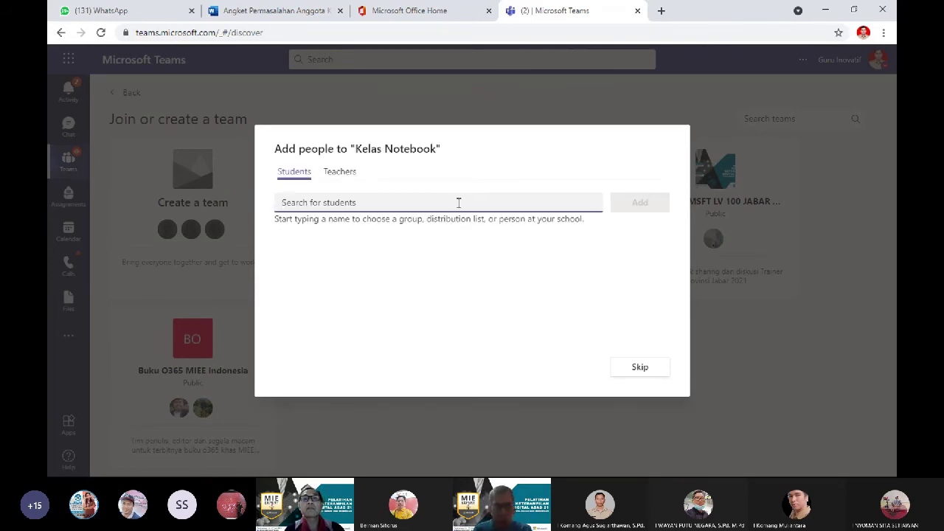
{"action": "type", "text": "lat"}
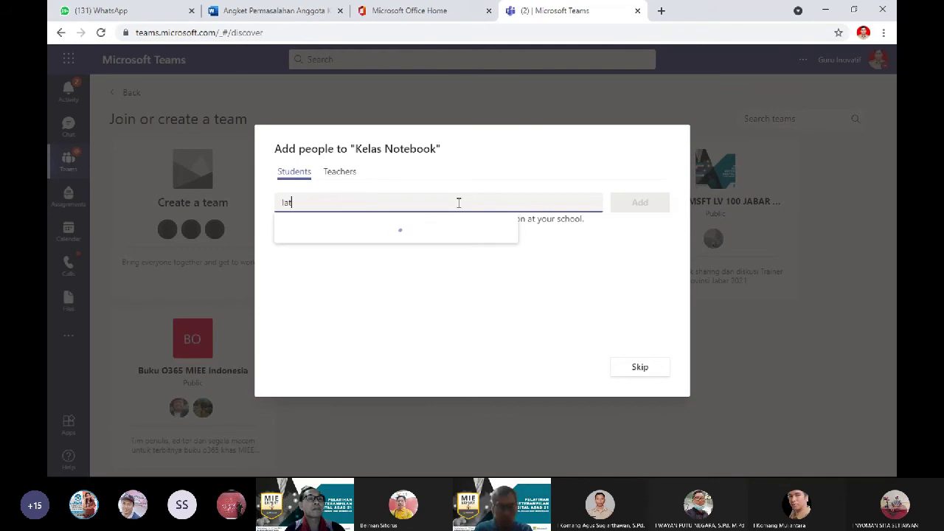
{"action": "type", "text": "ri"}
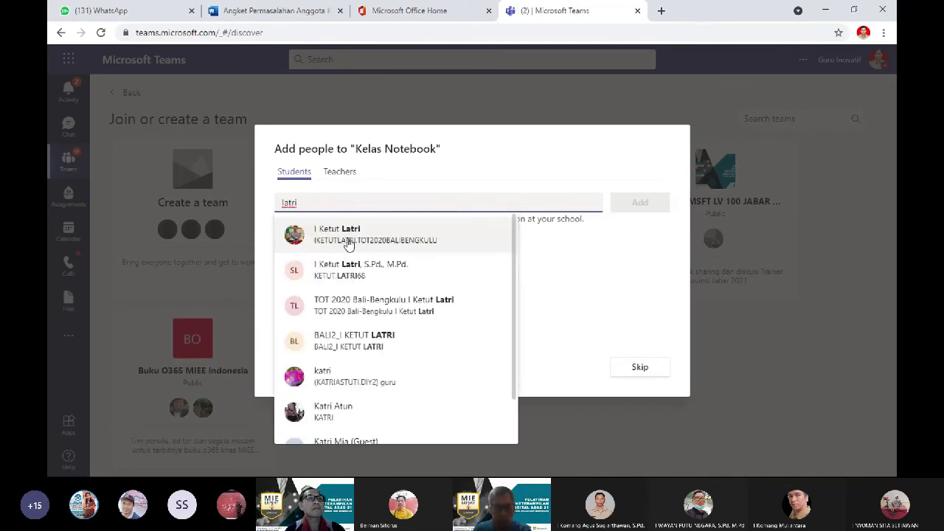
{"action": "left_click", "coordinate": [348, 242]}
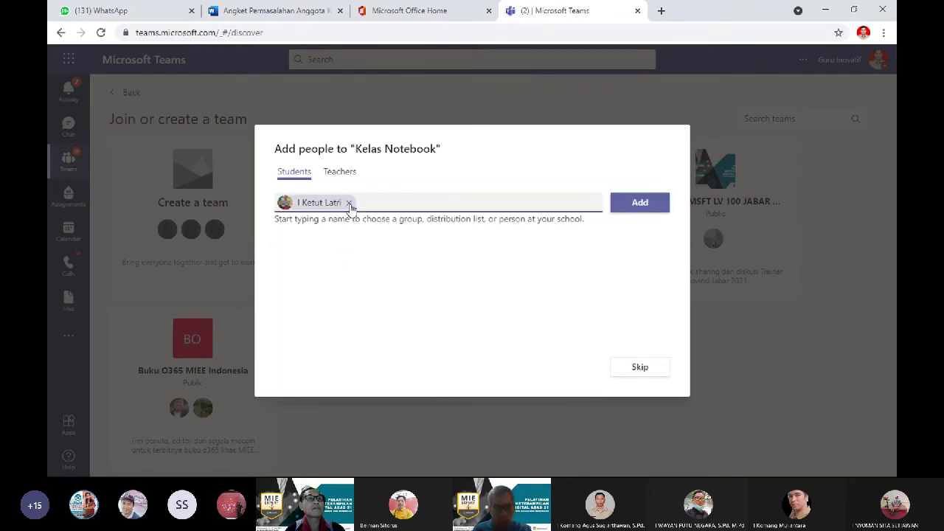
{"action": "left_click", "coordinate": [348, 202]}
Search for the student by name, add the matching account to Kelas Notebook as a student, and finish adding people.
{"action": "type", "text": "i ketu"}
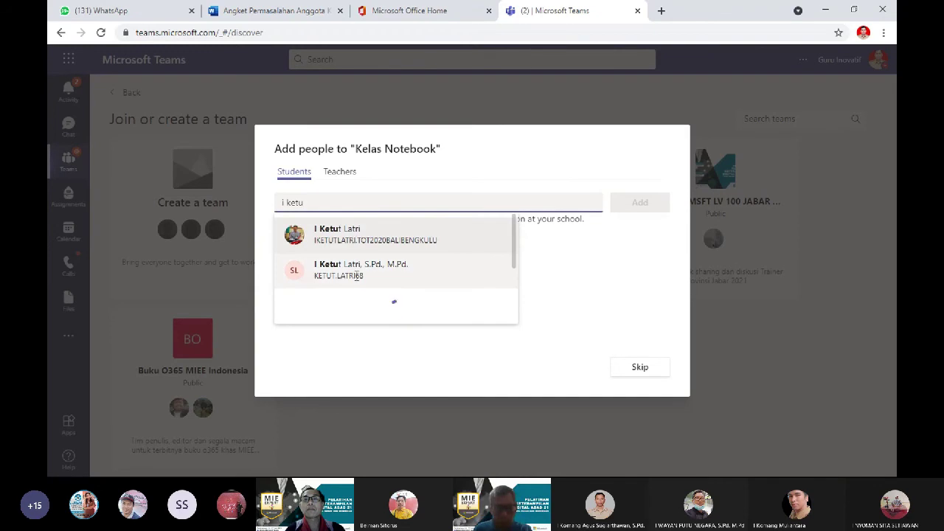
{"action": "left_click", "coordinate": [357, 275]}
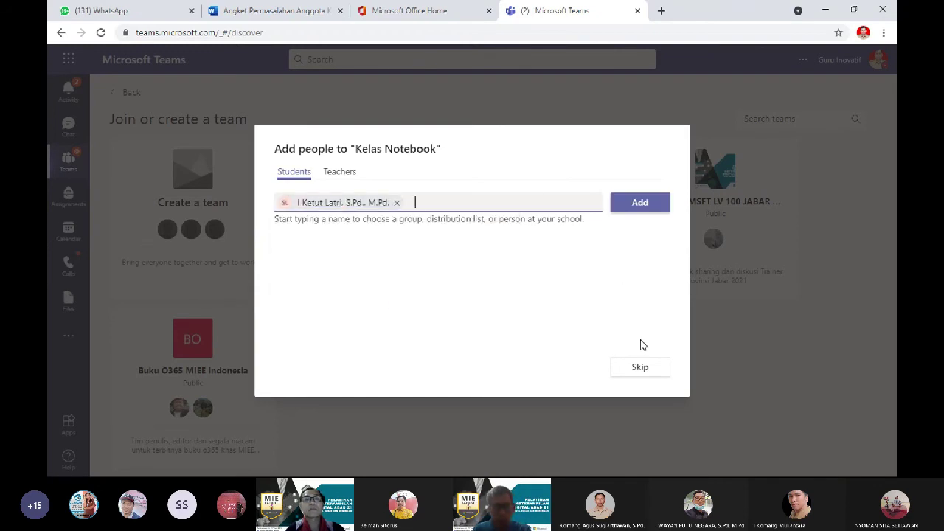
{"action": "left_click", "coordinate": [655, 204]}
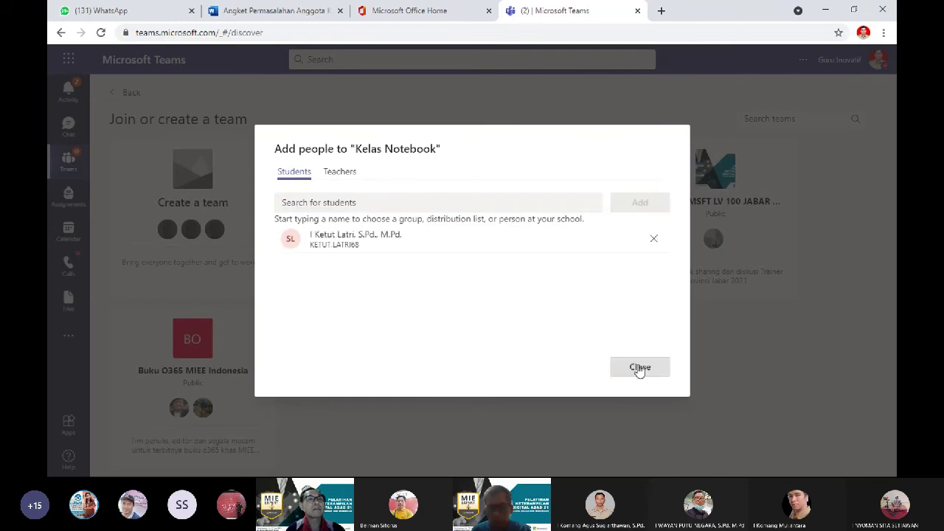
{"action": "left_click", "coordinate": [640, 368]}
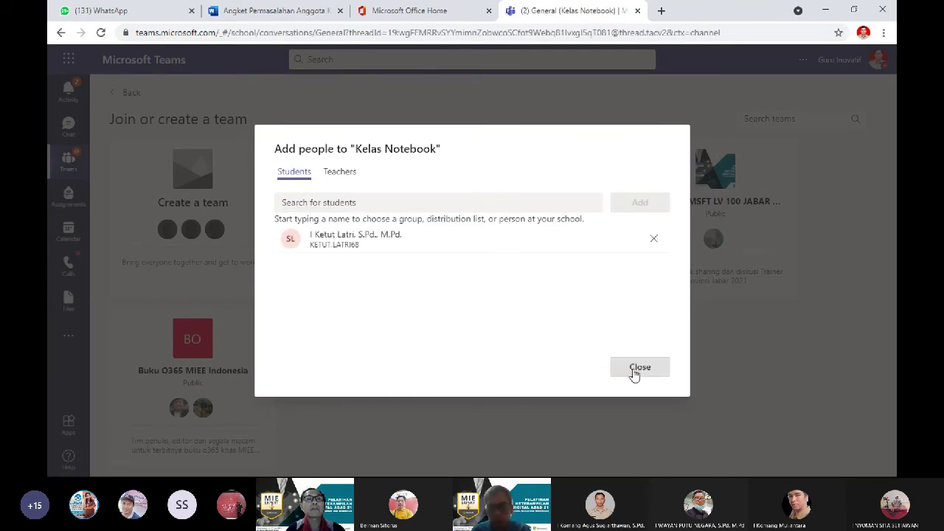
{"action": "left_click", "coordinate": [637, 368]}
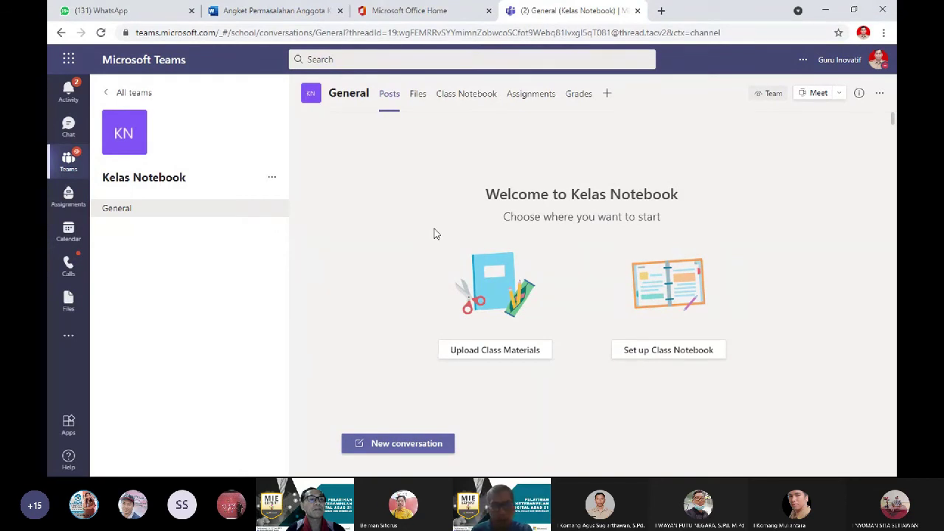
Start setting up a OneNote Class Notebook for the Kelas Notebook team as a blank notebook.
{"action": "left_click", "coordinate": [465, 96]}
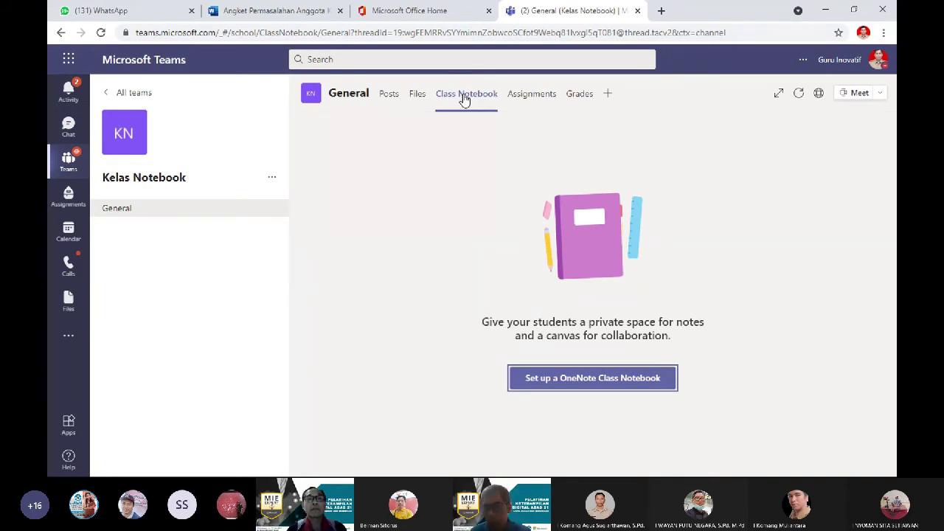
{"action": "left_click", "coordinate": [555, 380]}
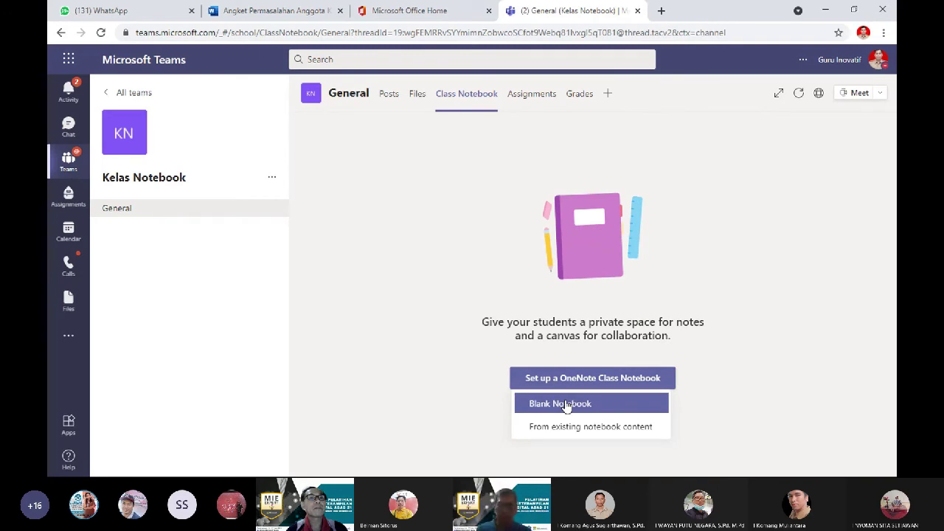
{"action": "left_click", "coordinate": [567, 405]}
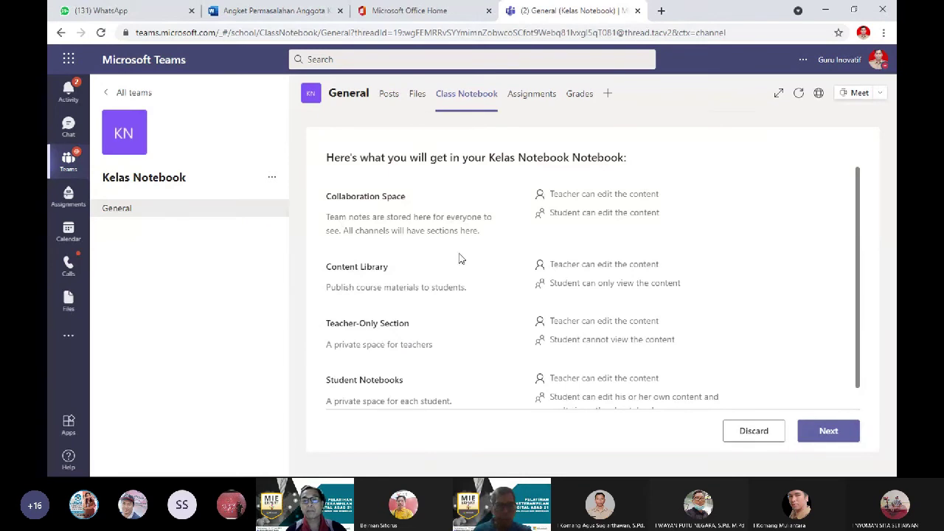
Review teacher and student permissions for each notebook space, and proceed to the section setup for each student's private space.
{"action": "left_click_drag", "start_coordinate": [325, 196], "coordinate": [436, 199]}
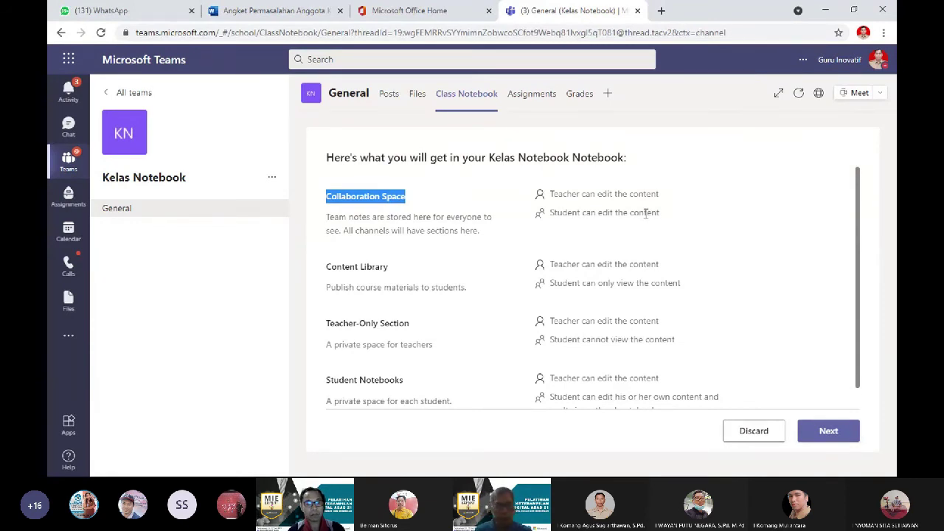
{"action": "left_click_drag", "start_coordinate": [325, 267], "coordinate": [399, 276]}
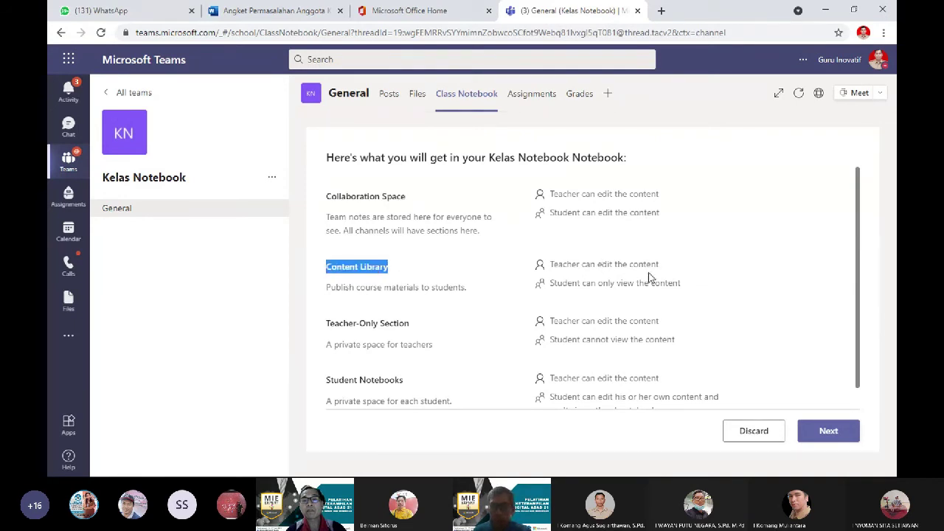
{"action": "left_click_drag", "start_coordinate": [666, 270], "coordinate": [549, 273]}
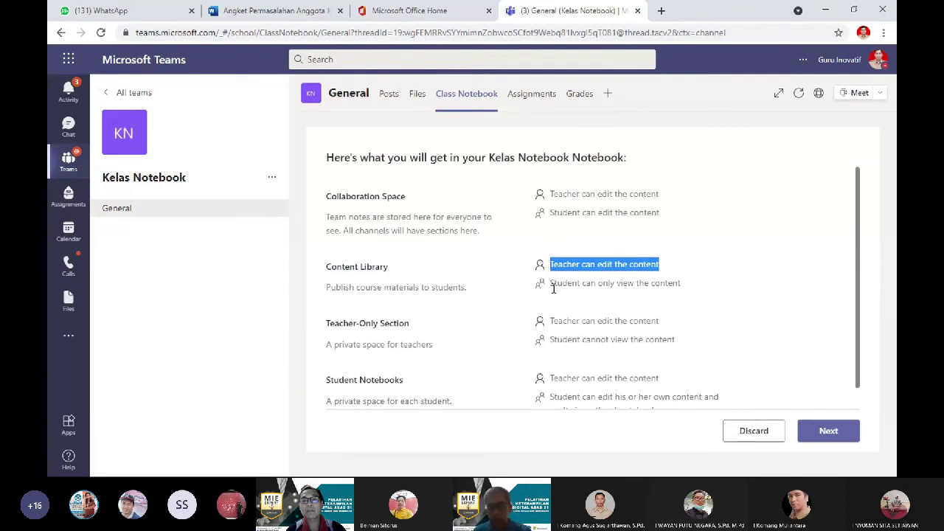
{"action": "left_click_drag", "start_coordinate": [553, 287], "coordinate": [683, 290]}
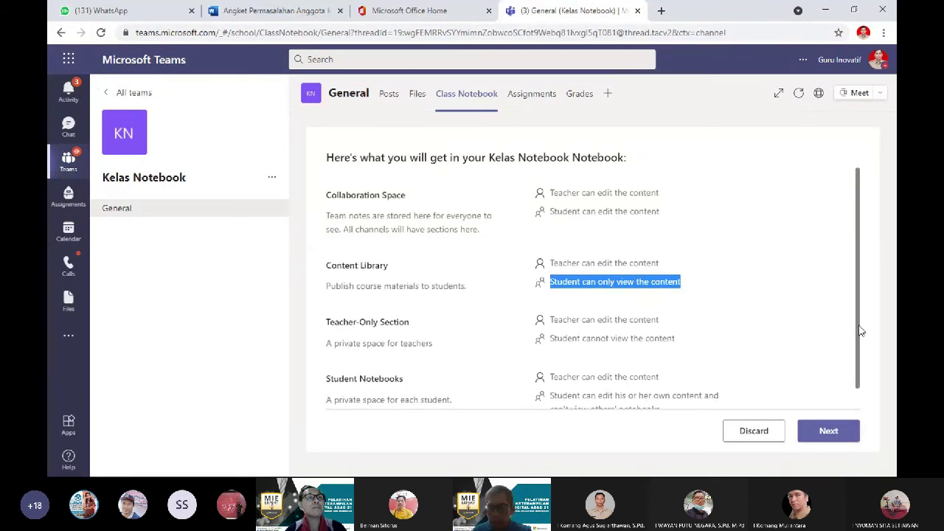
{"action": "left_click_drag", "start_coordinate": [859, 329], "coordinate": [859, 354]}
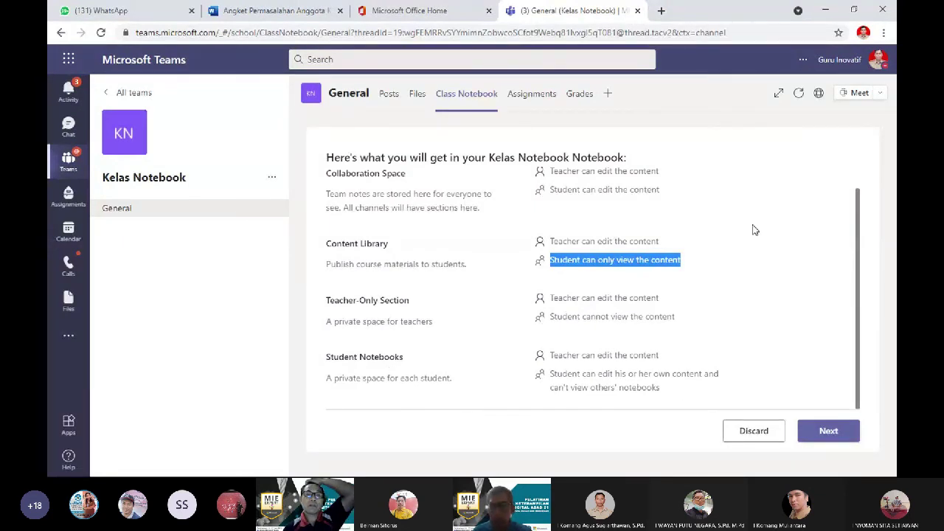
{"action": "left_click", "coordinate": [828, 430]}
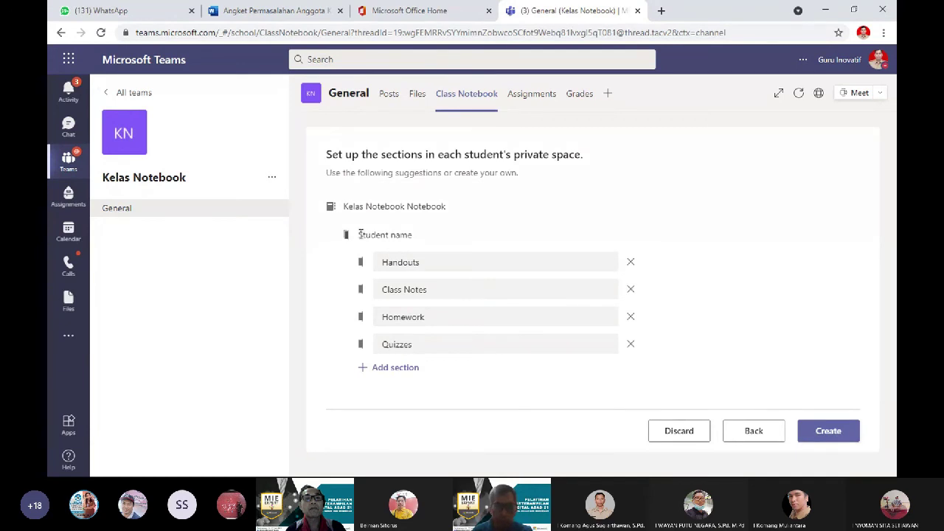
{"action": "left_click_drag", "start_coordinate": [360, 234], "coordinate": [412, 236]}
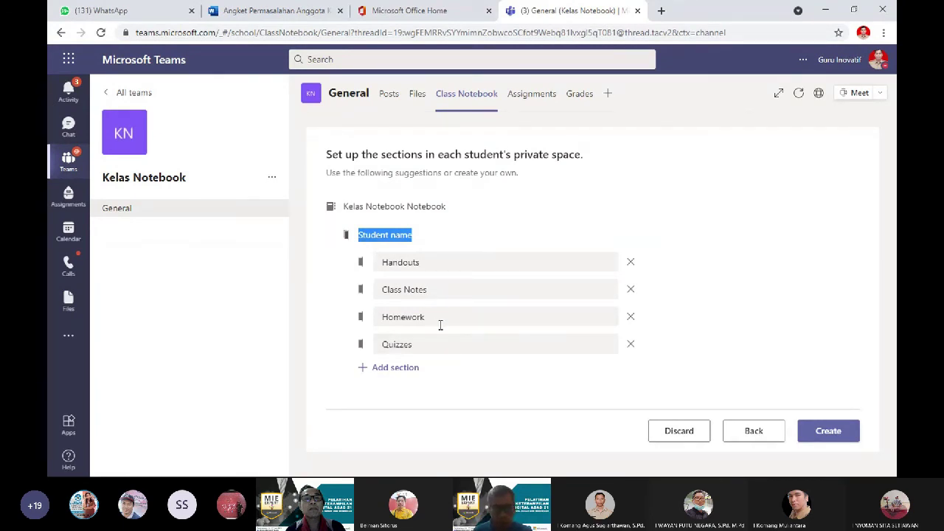
Rename the student sections Handouts, Class Notes and Homework as Tugas, Catatan and Kuis.
{"action": "left_click", "coordinate": [515, 267]}
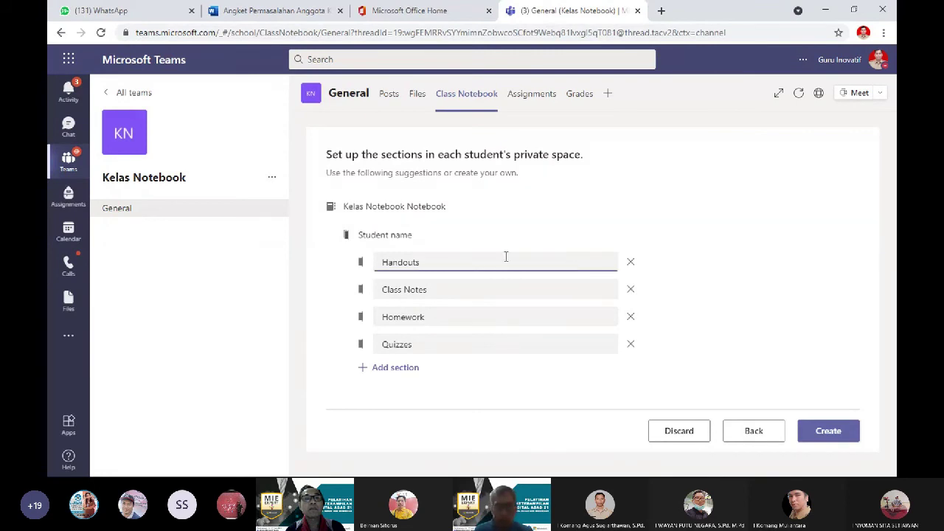
{"action": "key", "text": "ctrl+a"}
{"action": "type", "text": "T"}
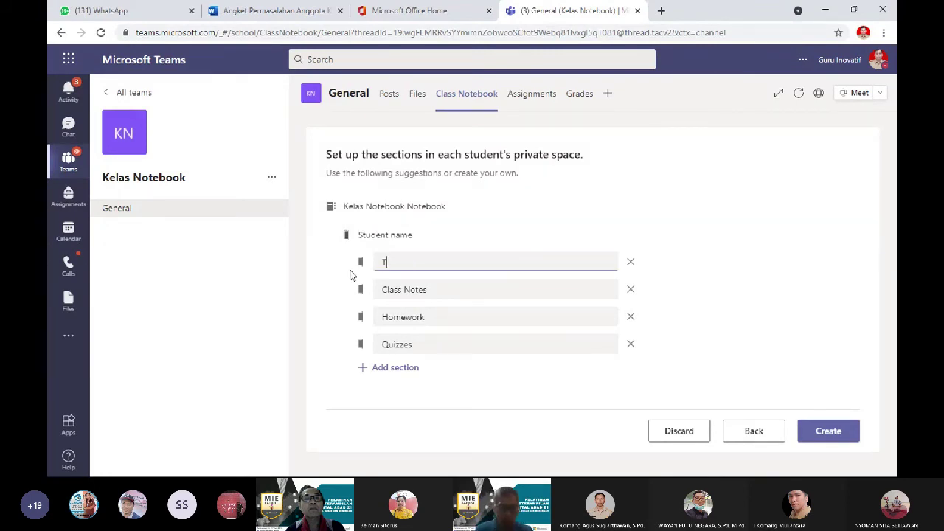
{"action": "type", "text": "ugas"}
{"action": "left_click", "coordinate": [435, 292]}
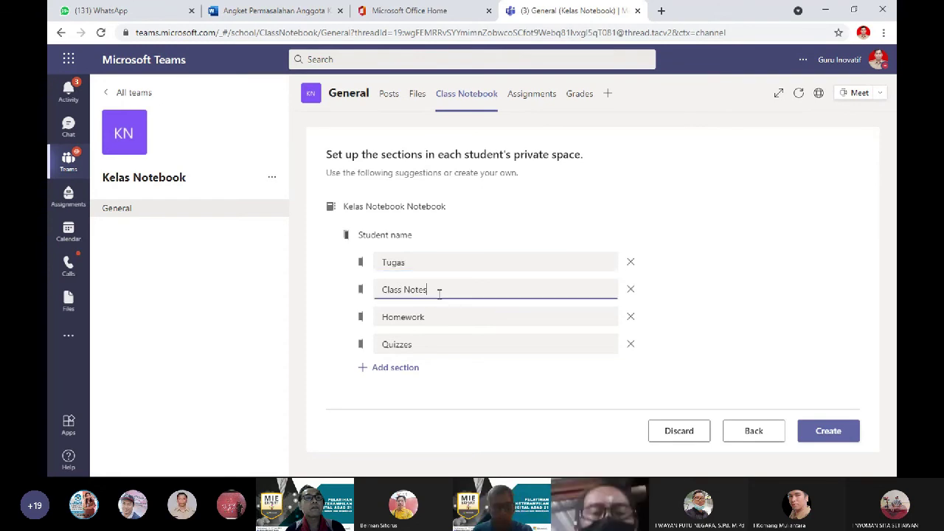
{"action": "key", "text": "ctrl+a"}
{"action": "type", "text": "Catat"}
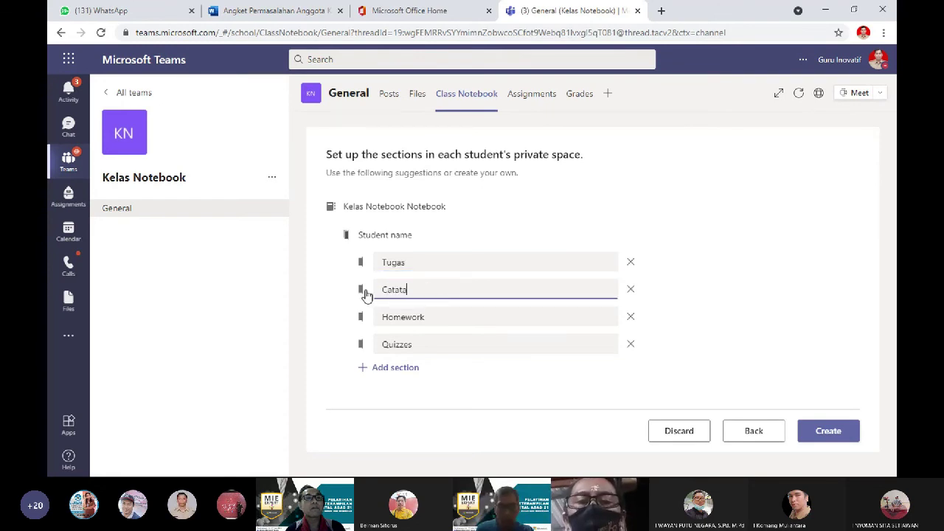
{"action": "left_click", "coordinate": [432, 317]}
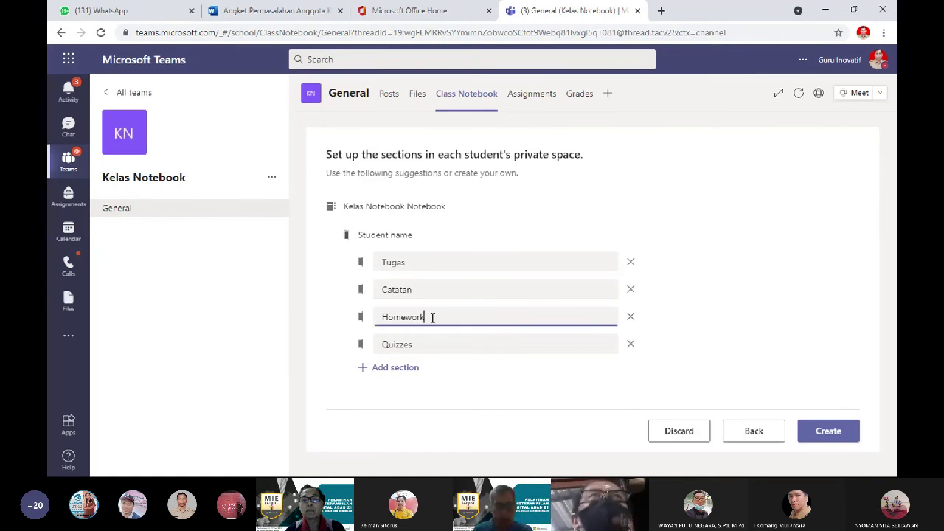
{"action": "left_click_drag", "start_coordinate": [432, 317], "coordinate": [356, 325]}
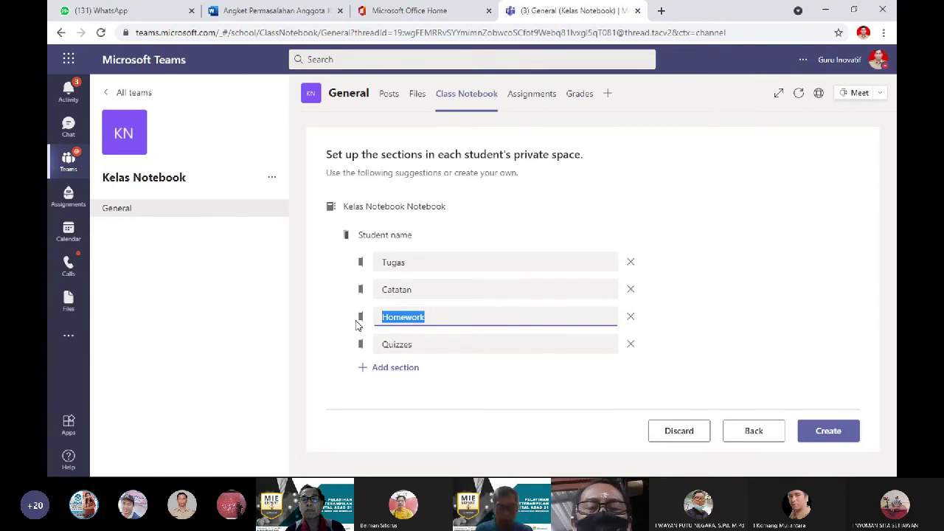
{"action": "type", "text": "Kuis"}
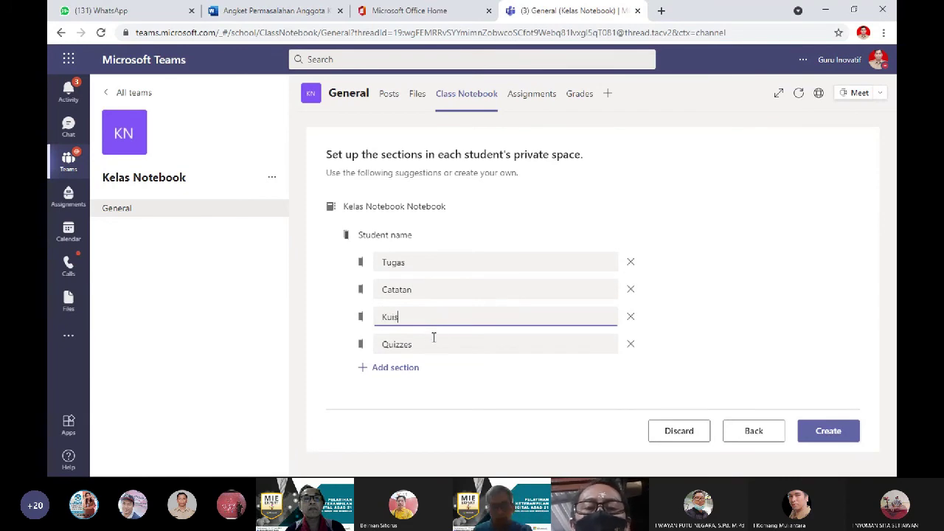
Remove the Quizzes section from the students' private space and create the class notebook.
{"action": "left_click", "coordinate": [504, 344]}
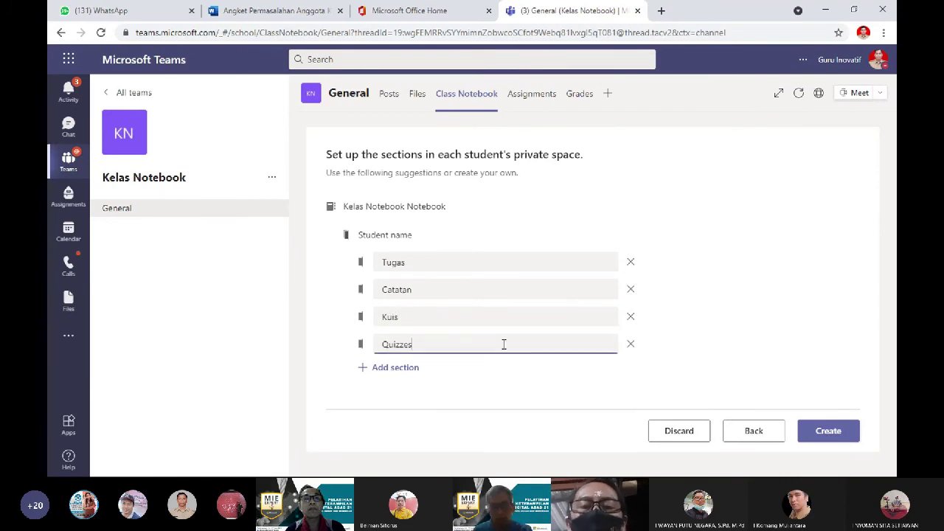
{"action": "left_click", "coordinate": [631, 345]}
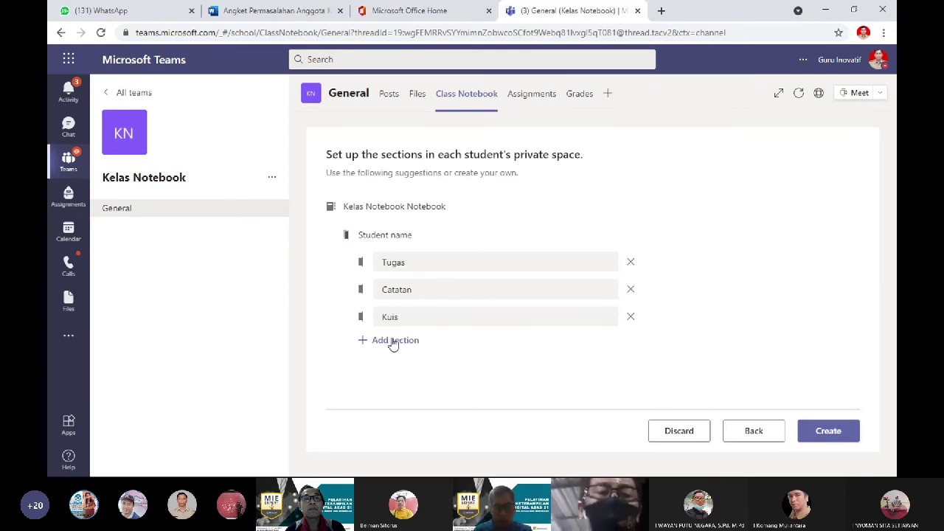
{"action": "left_click", "coordinate": [391, 340]}
{"action": "left_click", "coordinate": [631, 345]}
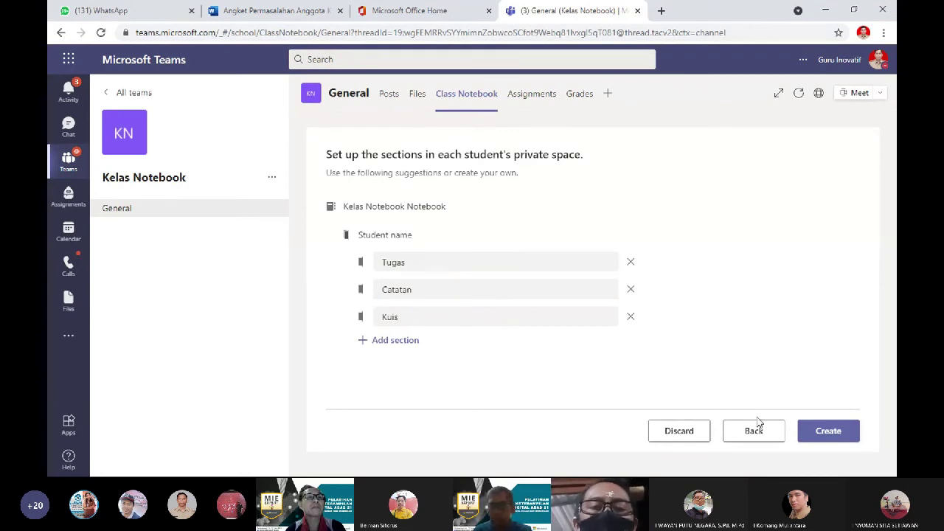
{"action": "left_click", "coordinate": [837, 434]}
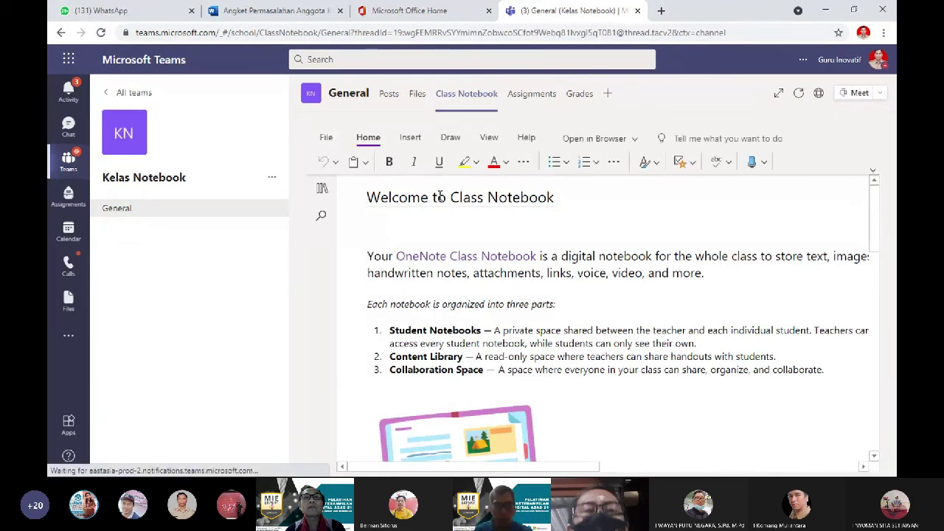
Append "Bali 2" to the welcome page's title so it reads "Welcome to Class Notebook Bali 2".
{"action": "left_click", "coordinate": [558, 198]}
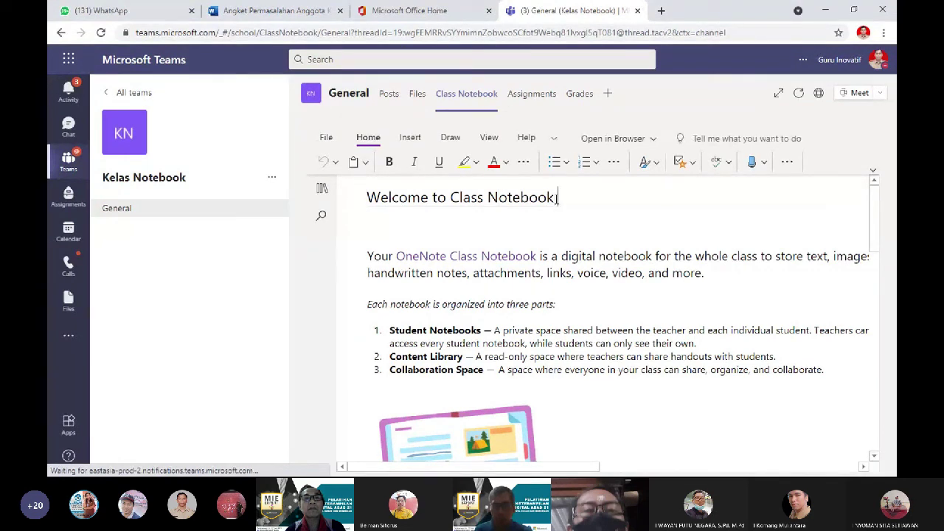
{"action": "type", "text": "Bali "}
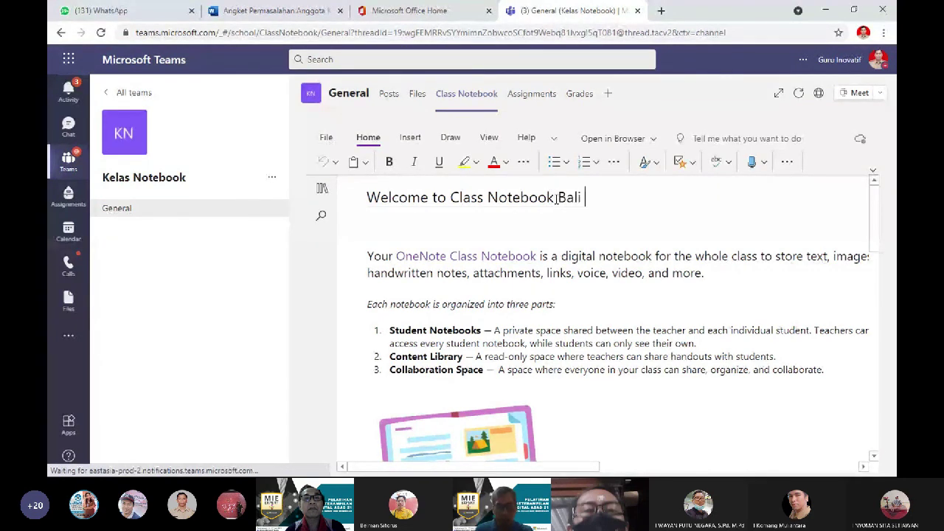
{"action": "type", "text": "2"}
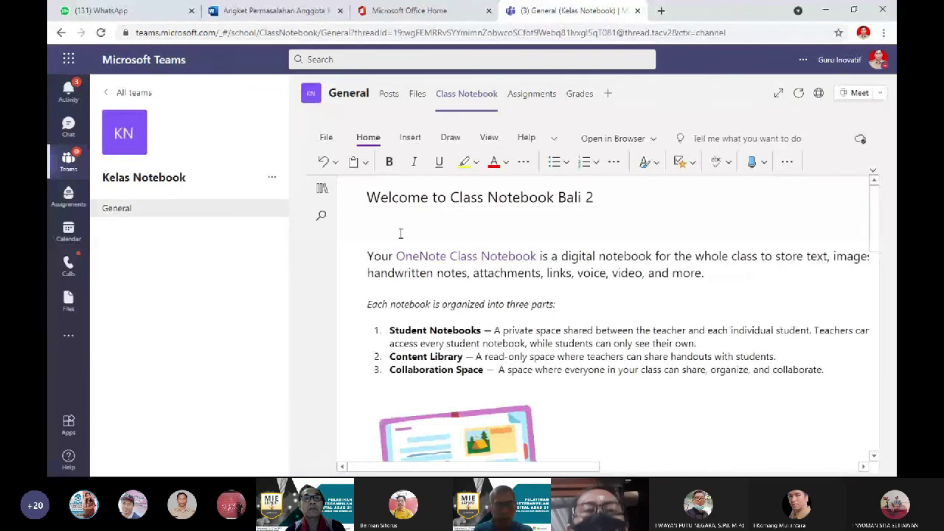
Show the notebook's sections, expand the Collaboration Space and view its getting-started page.
{"action": "left_click", "coordinate": [322, 191]}
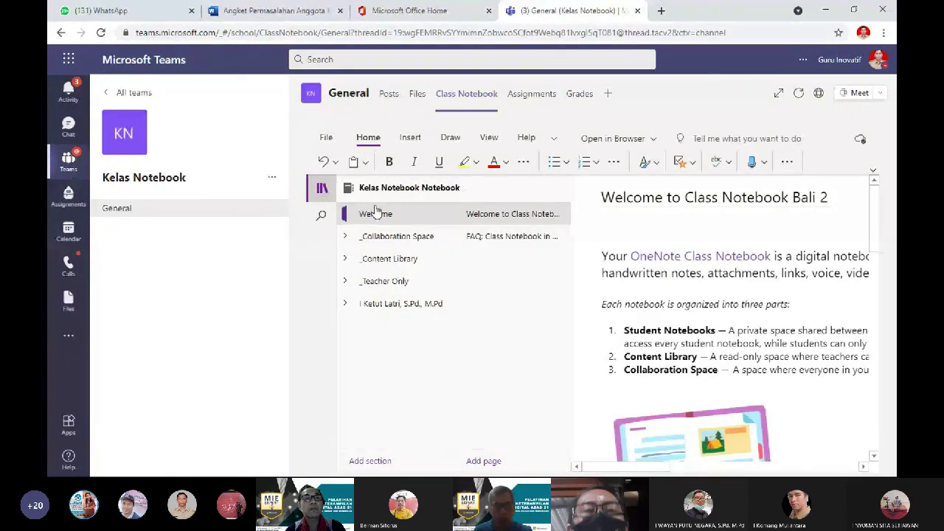
{"action": "left_click", "coordinate": [398, 237]}
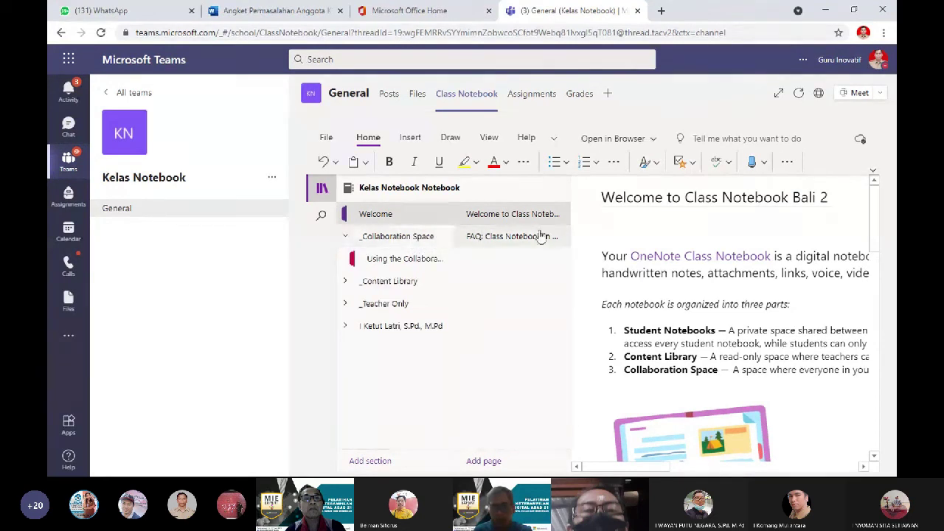
{"action": "left_click", "coordinate": [417, 237]}
{"action": "left_click", "coordinate": [417, 238]}
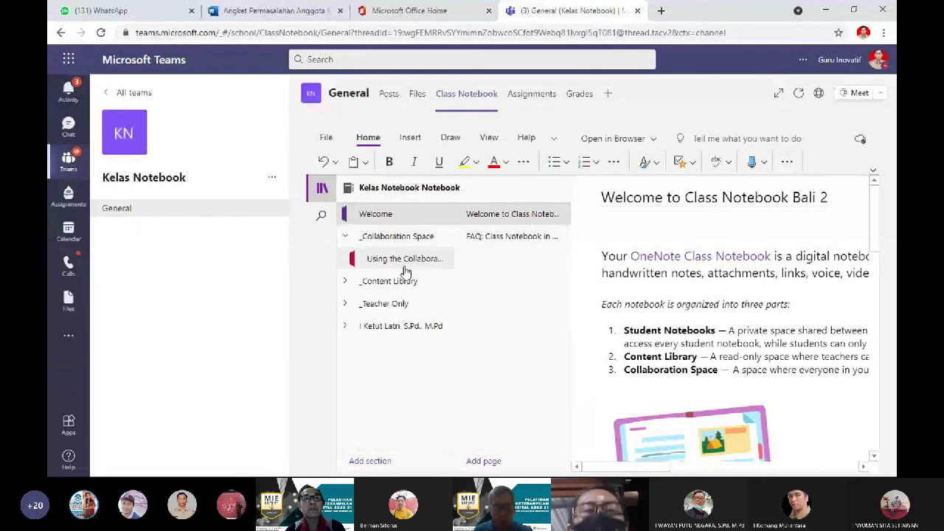
{"action": "left_click", "coordinate": [417, 262]}
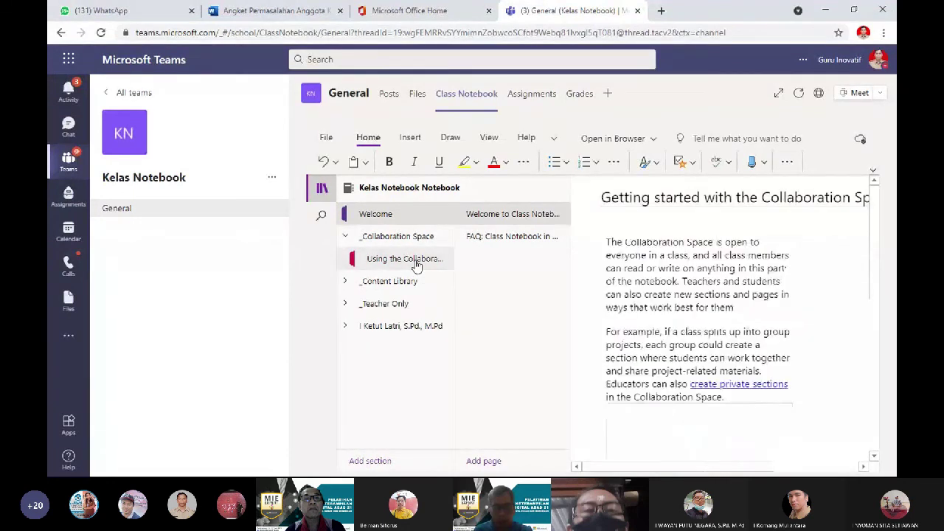
{"action": "left_click", "coordinate": [631, 253]}
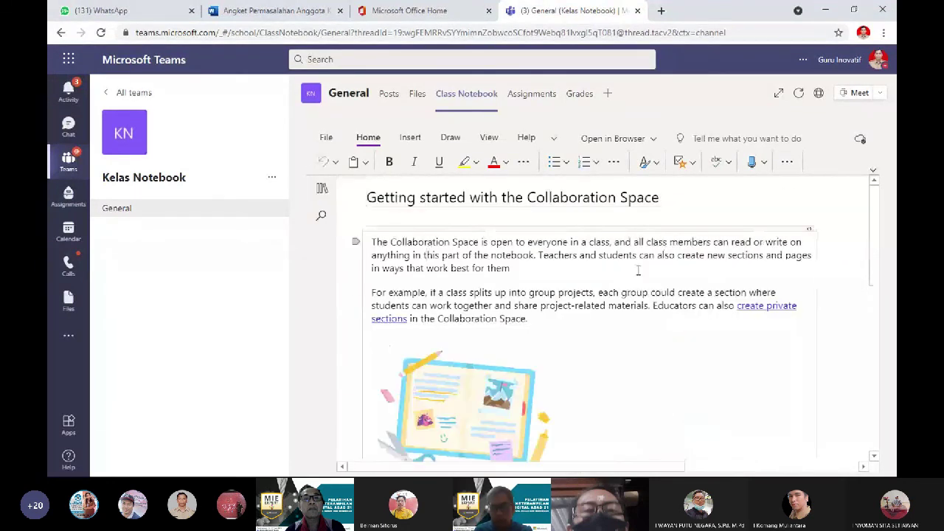
{"action": "left_click", "coordinate": [534, 289]}
Expand the Content Library and view its getting-started page.
{"action": "left_click", "coordinate": [323, 192]}
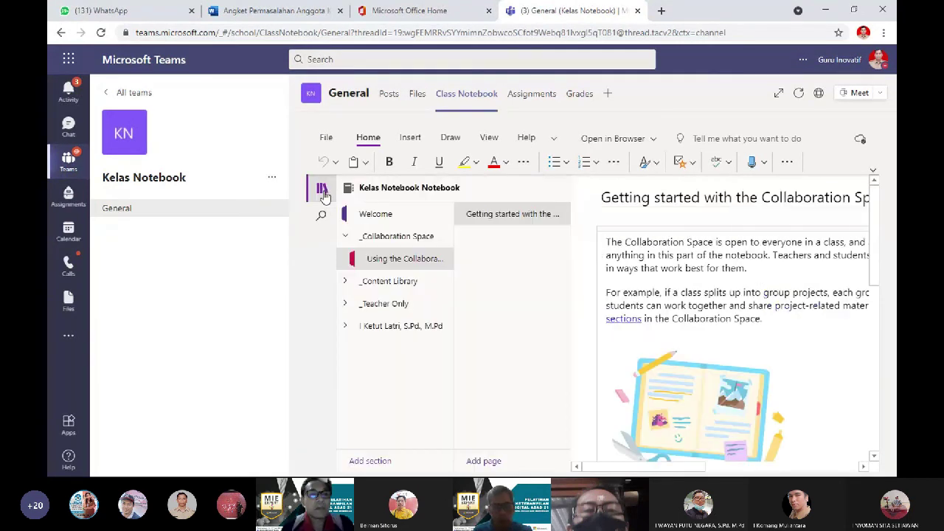
{"action": "left_click", "coordinate": [389, 283]}
{"action": "left_click", "coordinate": [404, 310]}
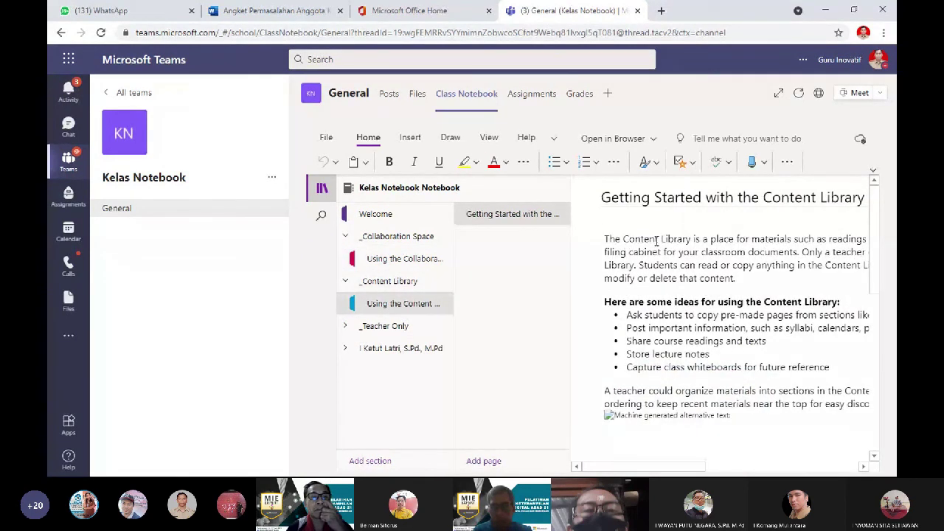
{"action": "left_click", "coordinate": [664, 196]}
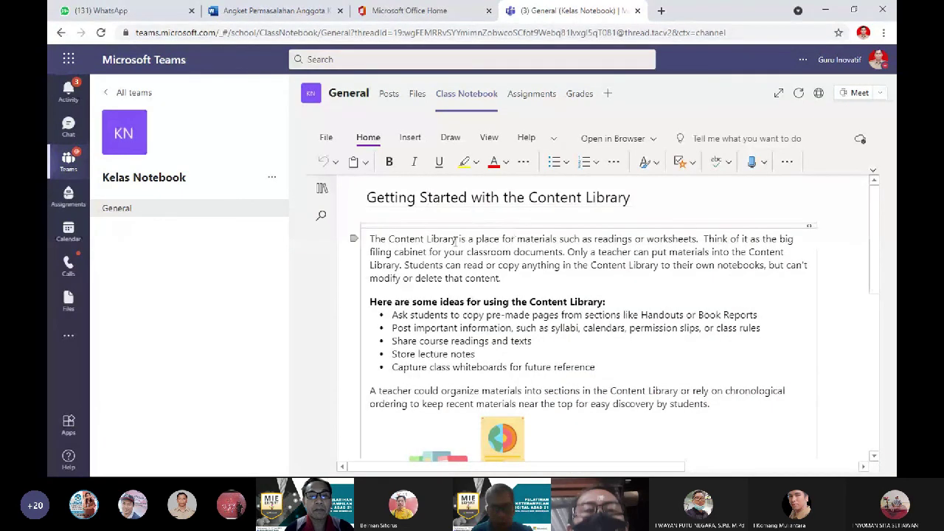
View the Teacher Only getting-started page and expand the student's section group to see its private sections.
{"action": "left_click", "coordinate": [322, 188]}
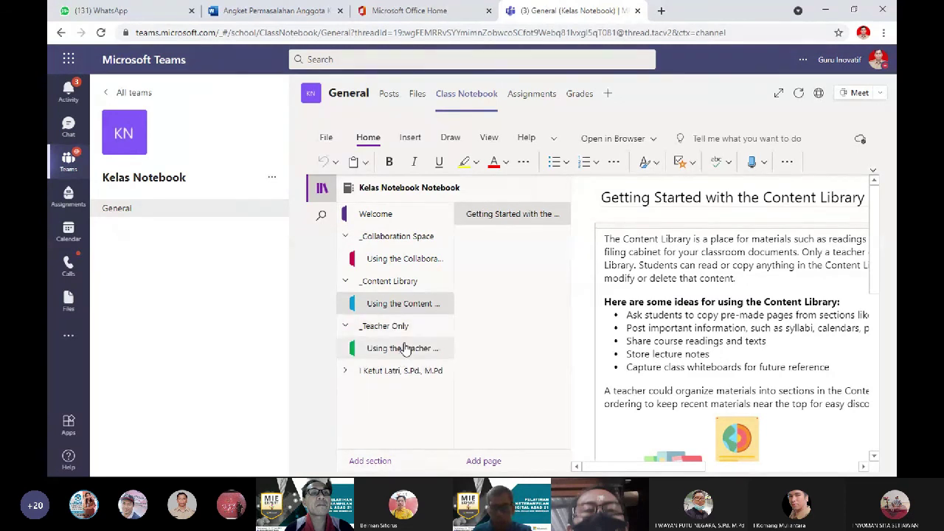
{"action": "left_click", "coordinate": [404, 348]}
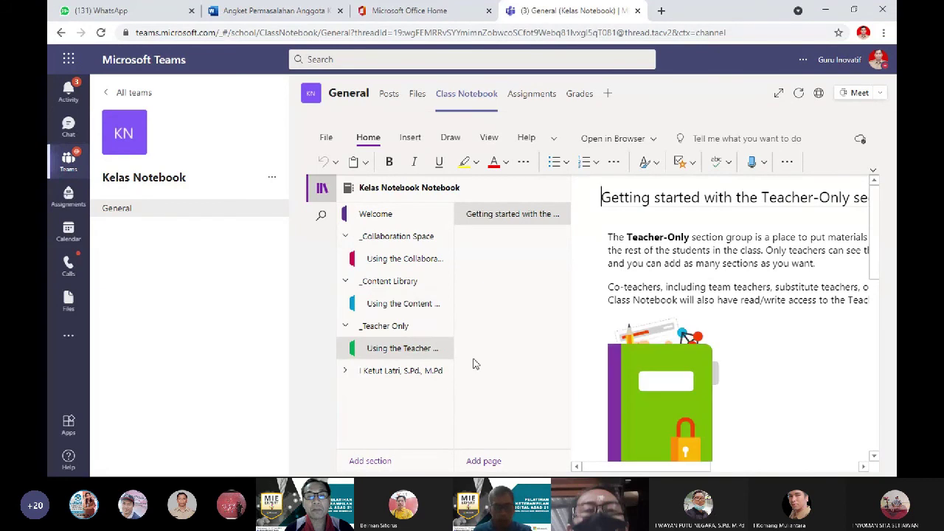
{"action": "left_click", "coordinate": [380, 375]}
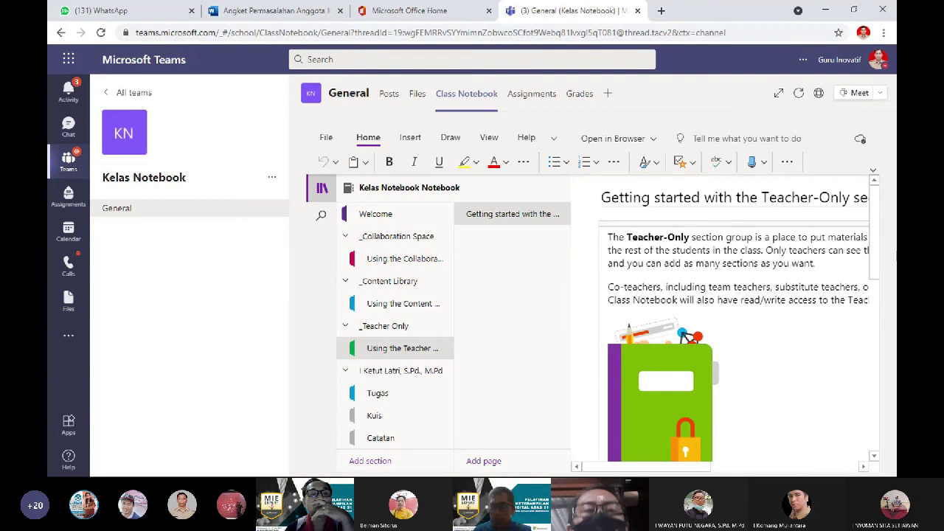
{"action": "scroll", "coordinate": [880, 260], "scroll_direction": "down", "scroll_amount": 1}
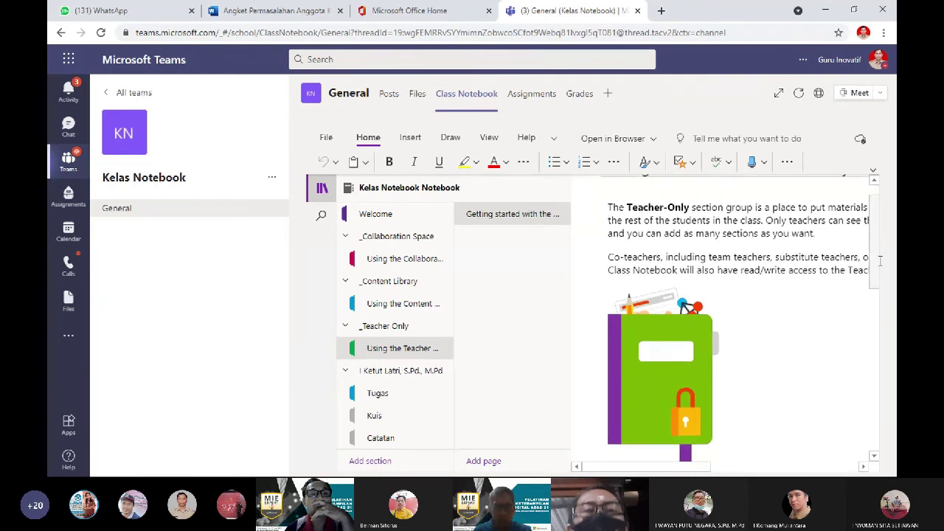
{"action": "left_click", "coordinate": [617, 267]}
{"action": "left_click", "coordinate": [318, 195]}
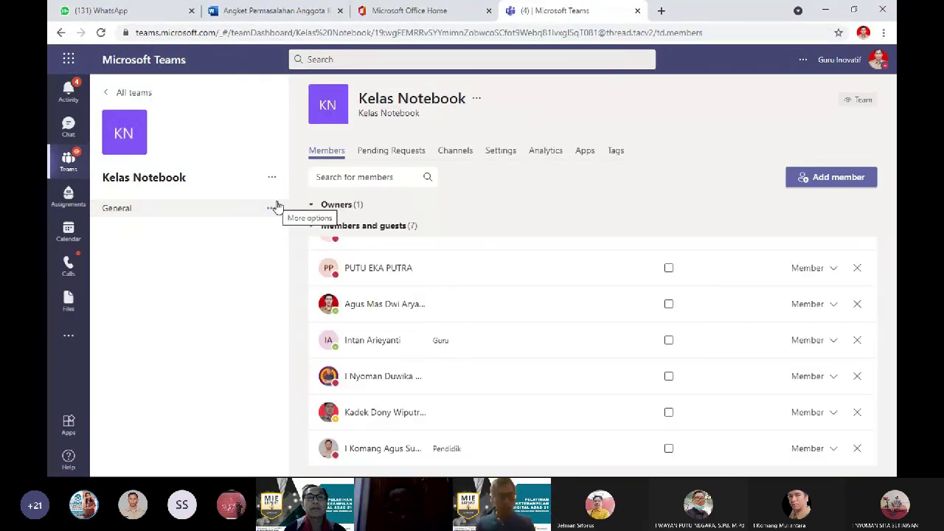
Return to the General channel's Class Notebook and examine the section groups of the newly added students.
{"action": "left_click", "coordinate": [118, 209]}
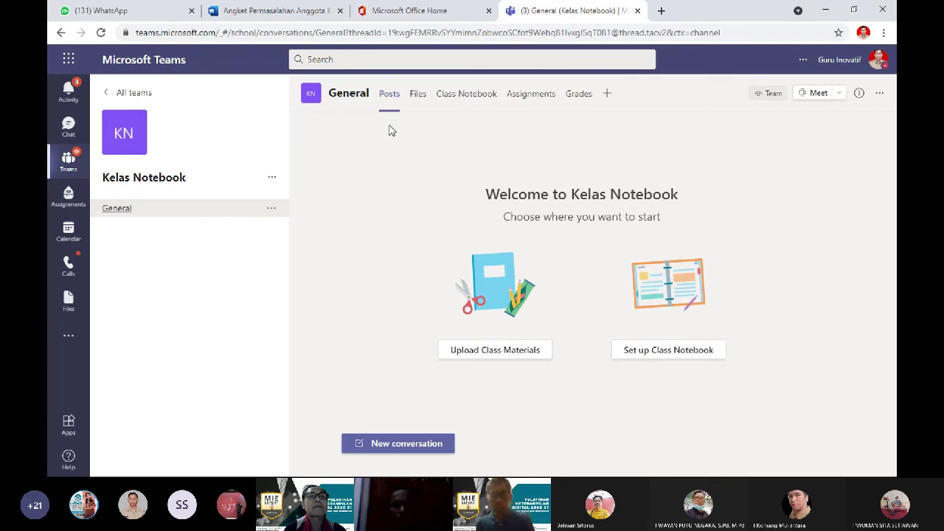
{"action": "left_click", "coordinate": [463, 94]}
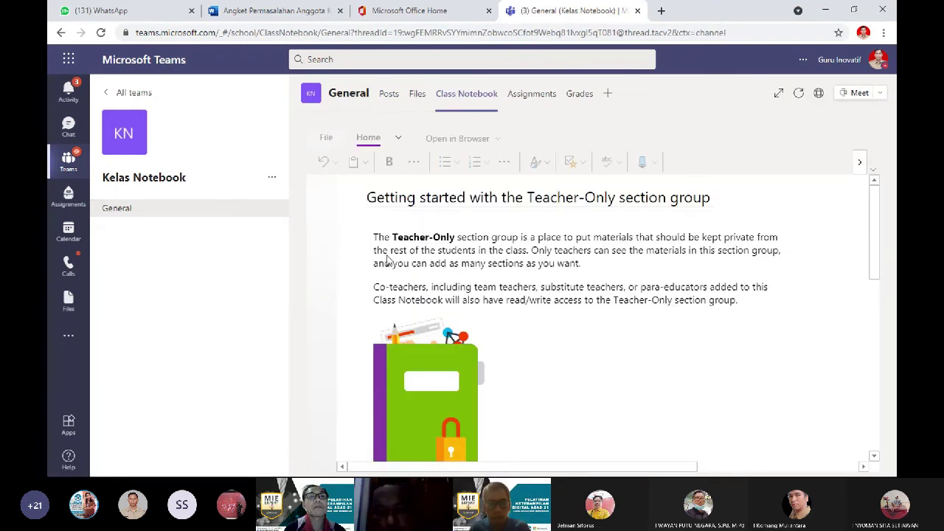
{"action": "left_click", "coordinate": [321, 190]}
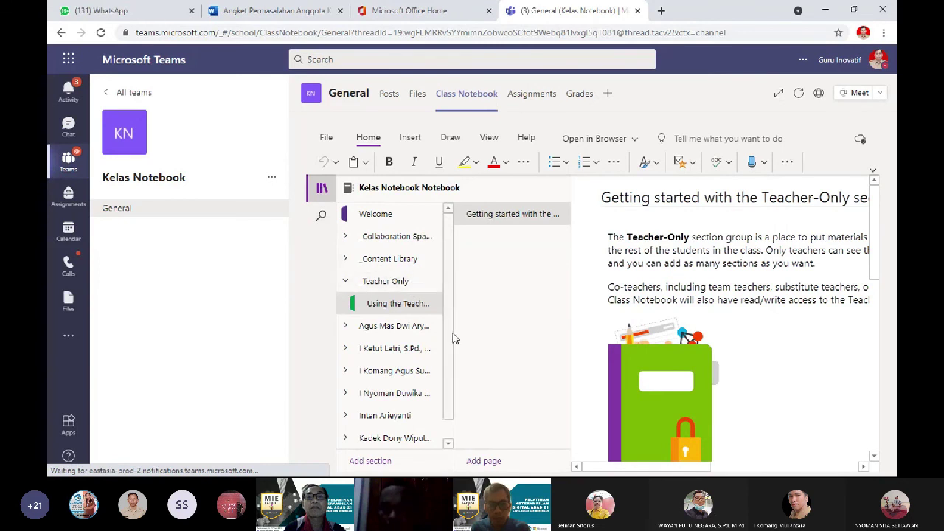
{"action": "scroll", "coordinate": [451, 337], "scroll_direction": "down", "scroll_amount": 1}
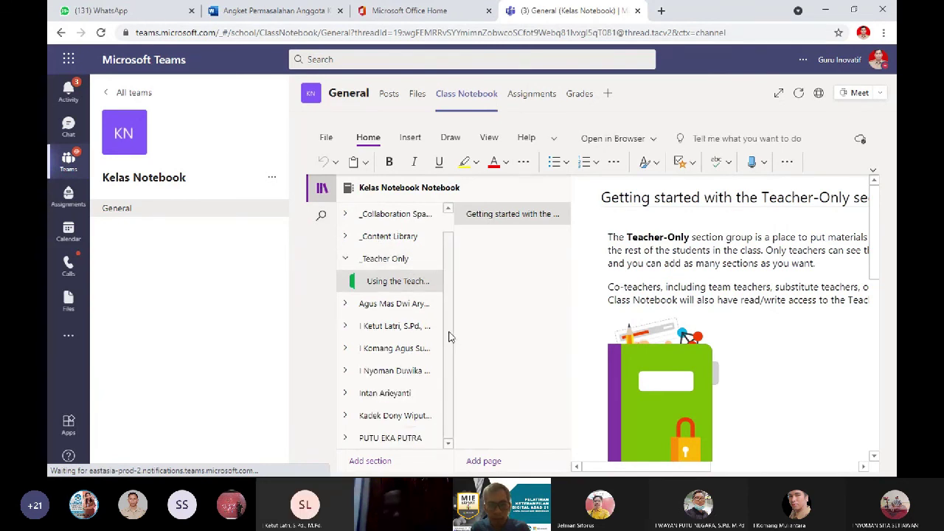
{"action": "left_click", "coordinate": [394, 445]}
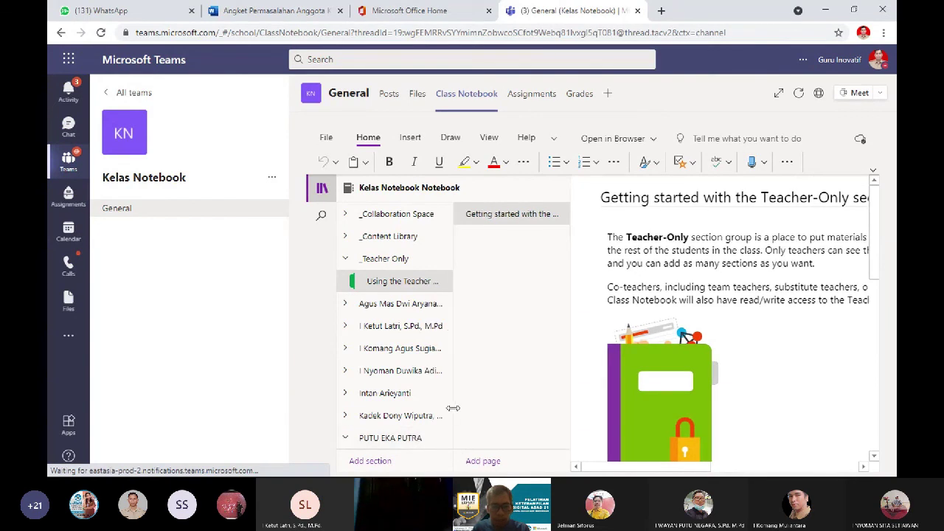
{"action": "left_click", "coordinate": [385, 310]}
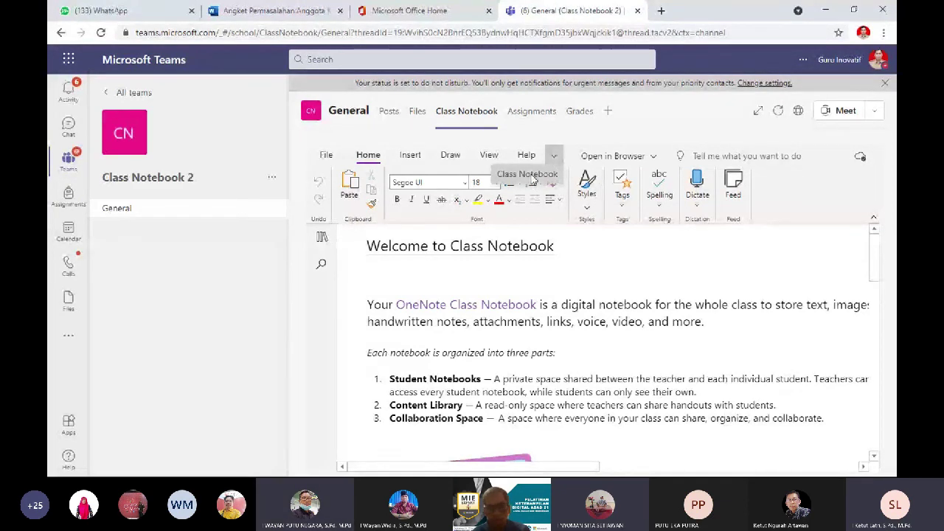
Open the notebook management settings from the Class Notebook tools of the Class Notebook 2 team.
{"action": "left_click", "coordinate": [530, 177]}
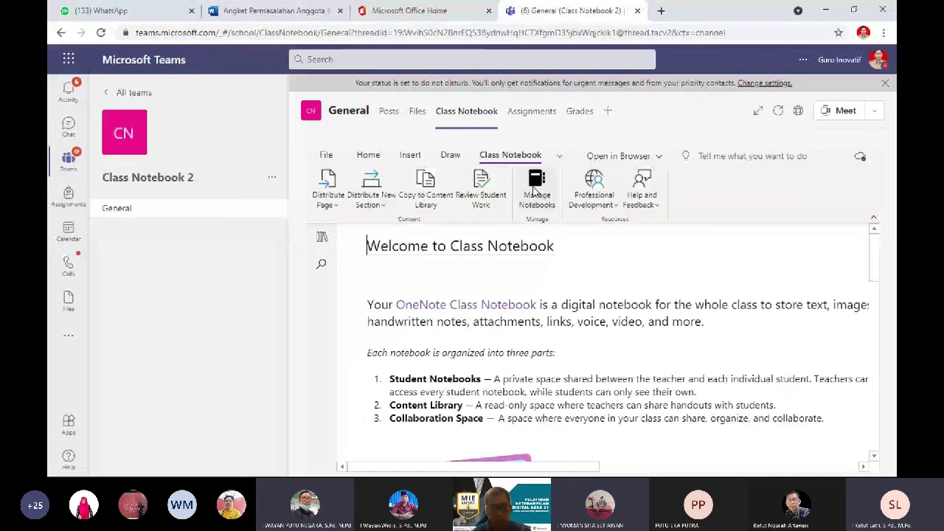
{"action": "left_click", "coordinate": [546, 201]}
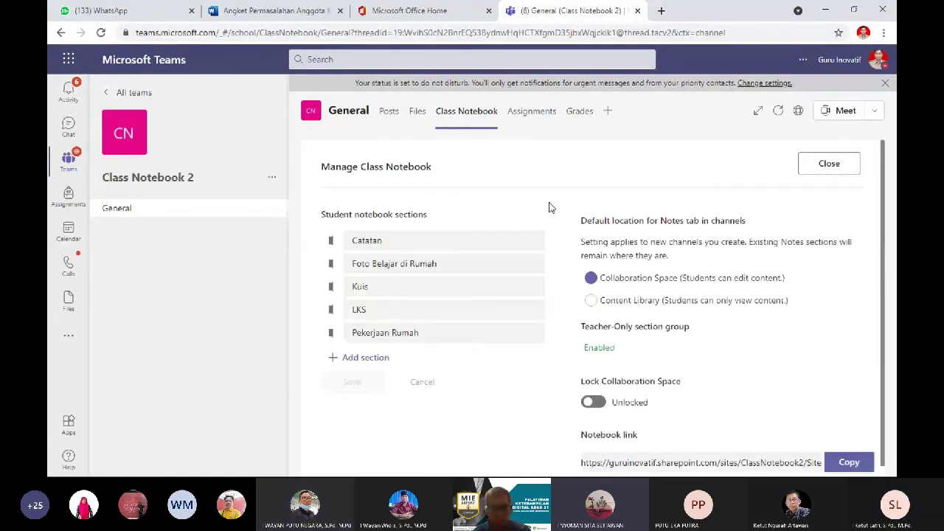
Rename the LKS student notebook section to Lembar Kerja.
{"action": "left_click", "coordinate": [395, 238]}
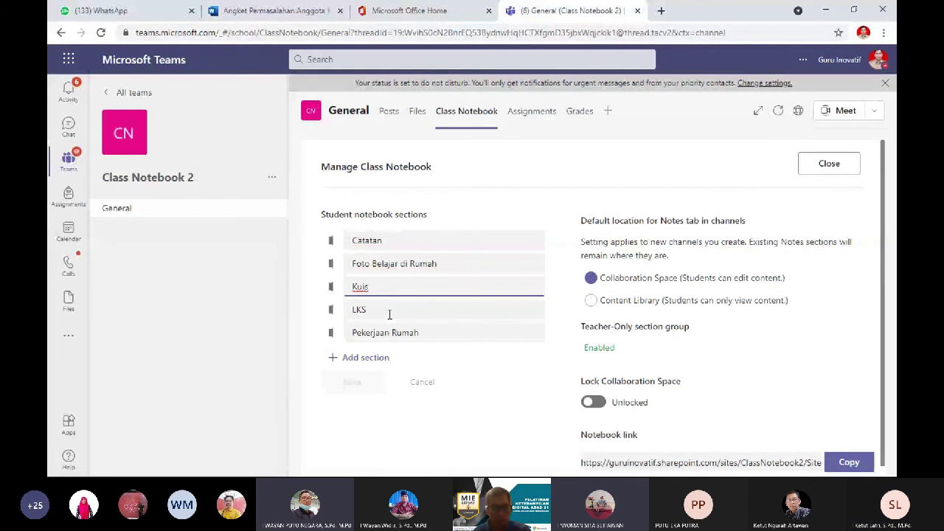
{"action": "left_click", "coordinate": [390, 312]}
{"action": "key", "text": "BackSpace"}
{"action": "key", "text": "BackSpace"}
{"action": "type", "text": "embar Kerja"}
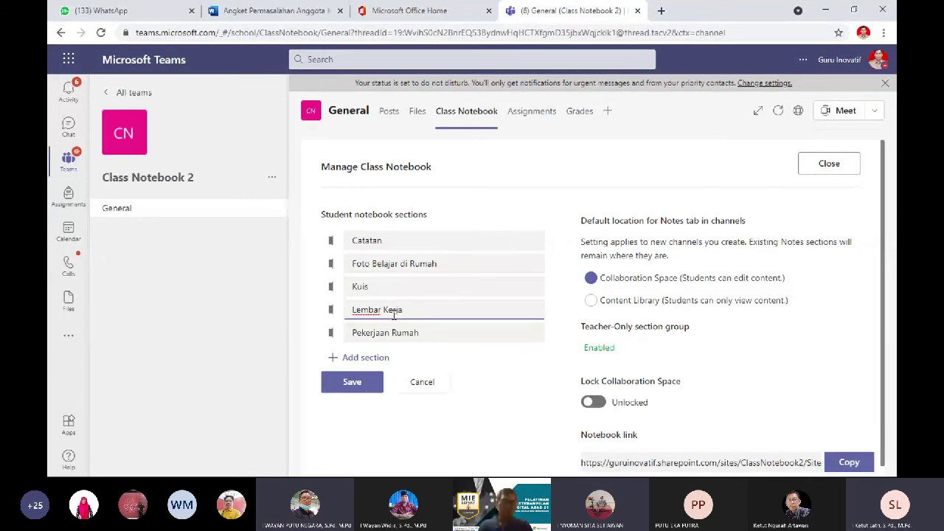
Add a student notebook section named Materi and save the section changes.
{"action": "left_click", "coordinate": [374, 360]}
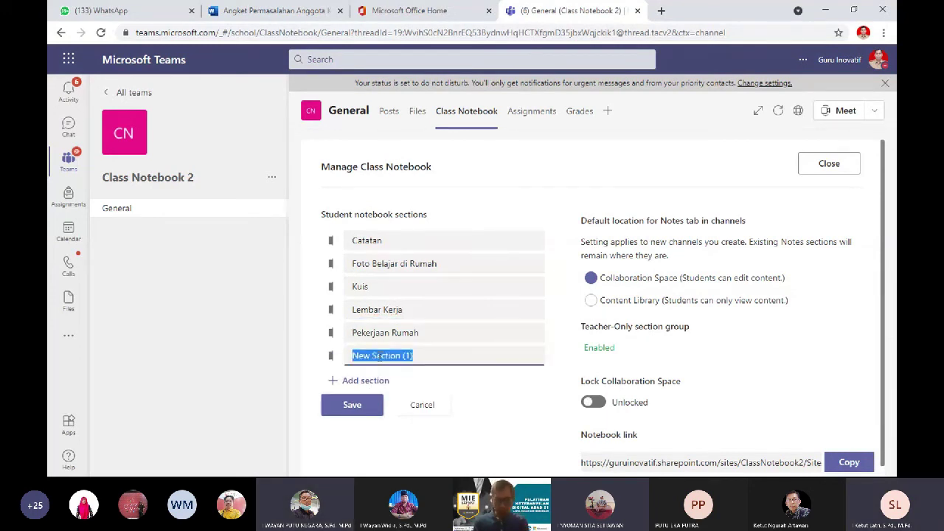
{"action": "left_click", "coordinate": [495, 362]}
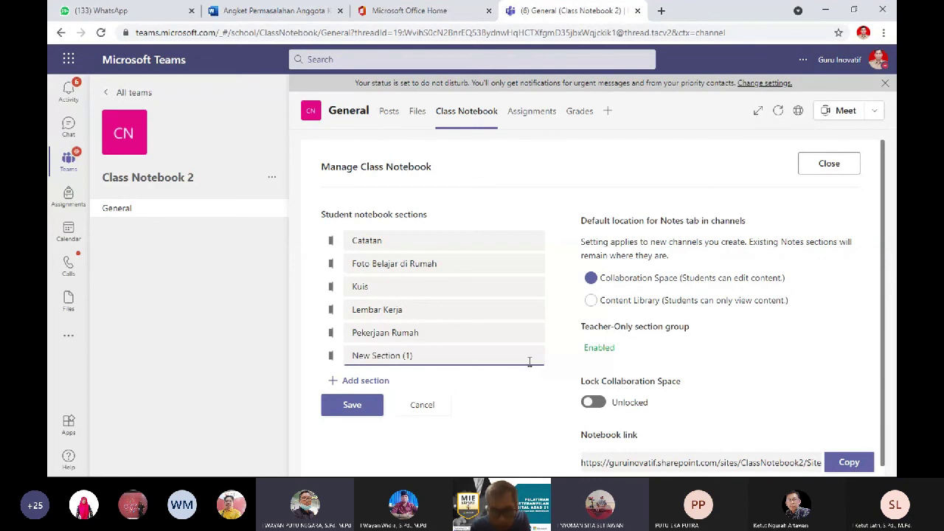
{"action": "key", "text": "ctrl+a"}
{"action": "type", "text": "Materi"}
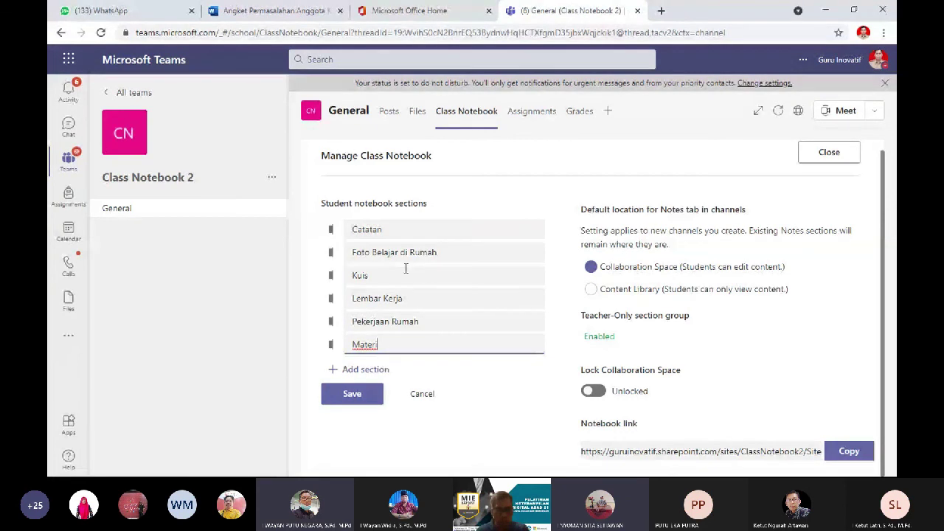
{"action": "left_click", "coordinate": [373, 402]}
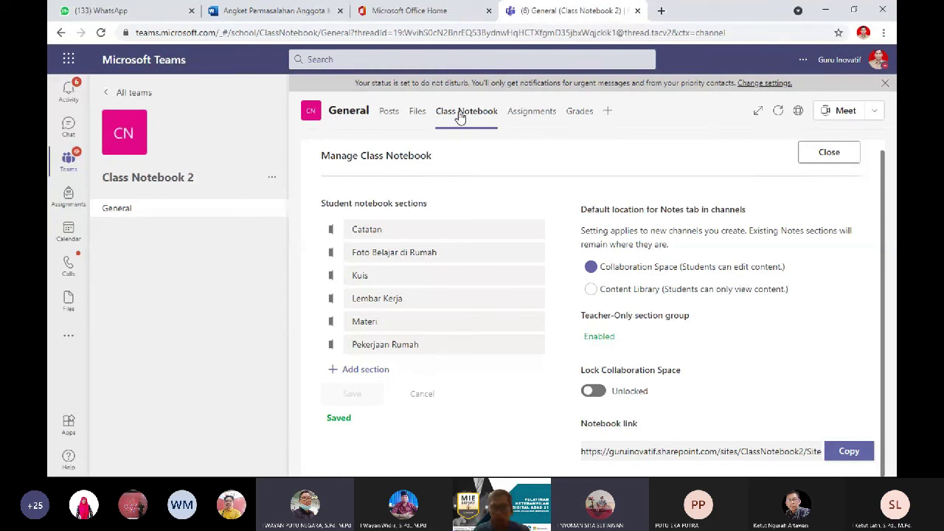
Close the notebook management settings and expand the first student's section group in the Class Notebook navigation.
{"action": "left_click", "coordinate": [822, 154]}
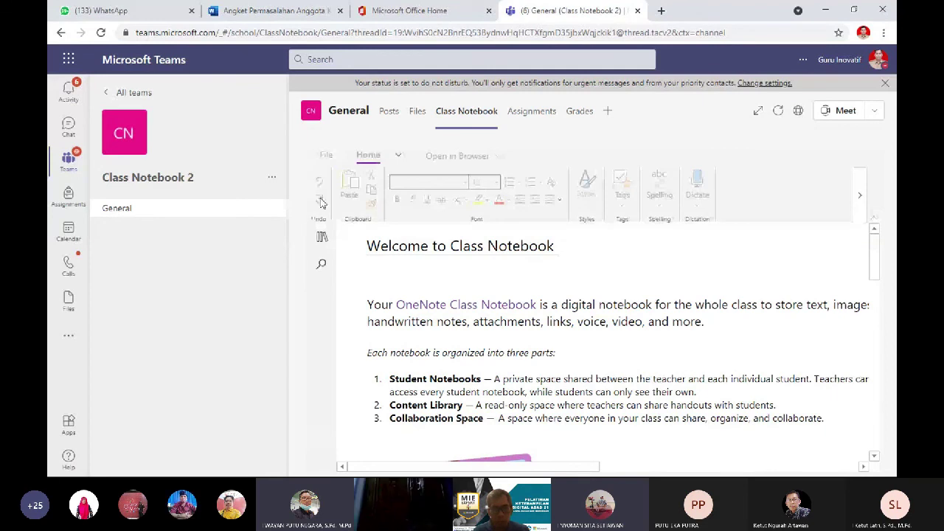
{"action": "left_click", "coordinate": [322, 241]}
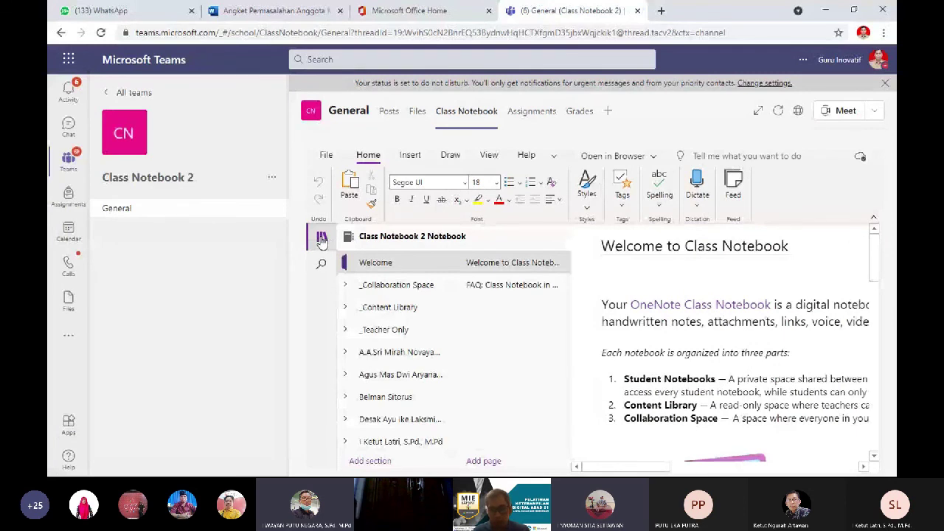
{"action": "left_click", "coordinate": [381, 357]}
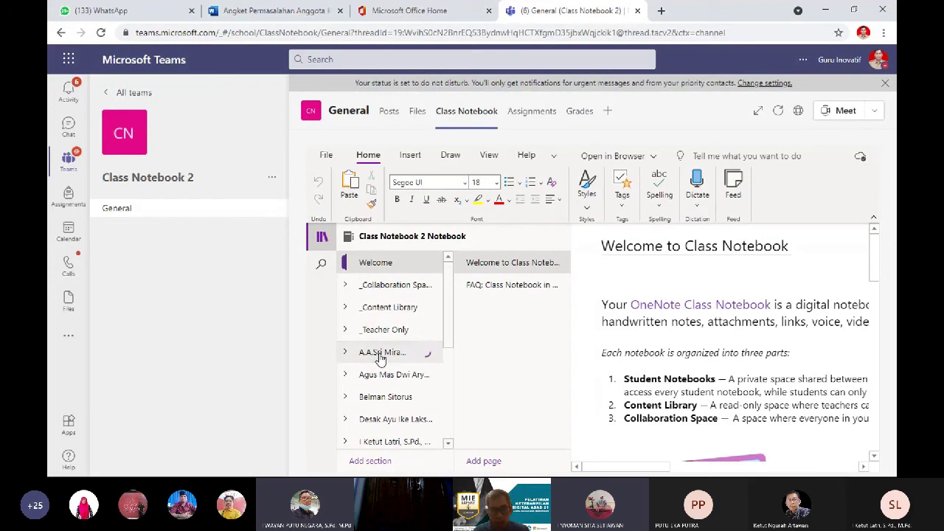